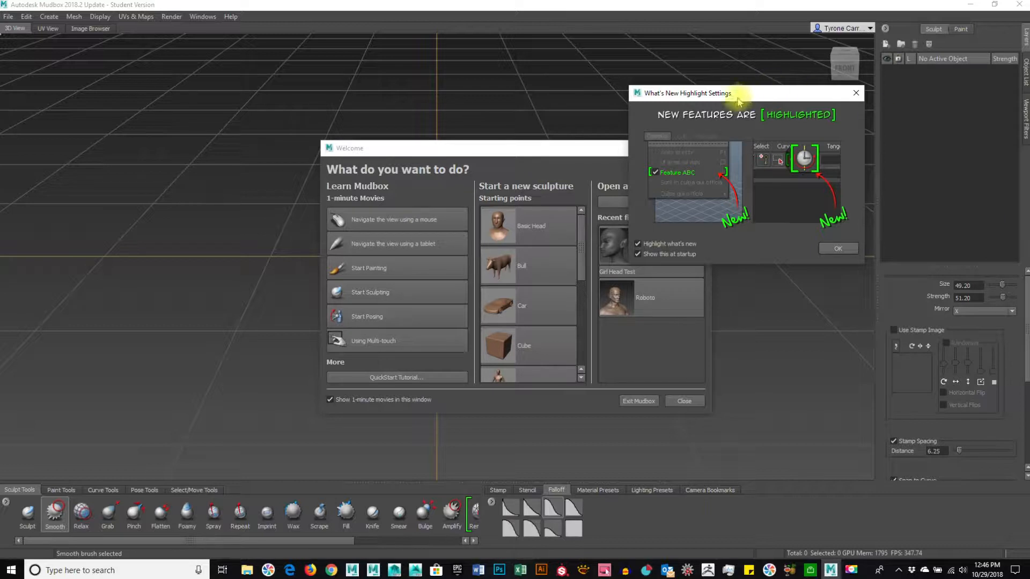
Dismiss the What's New highlight settings and start a new sculpture from the Human Body starting point.
left_click_drag(719, 93, 591, 132)
left_click(721, 293)
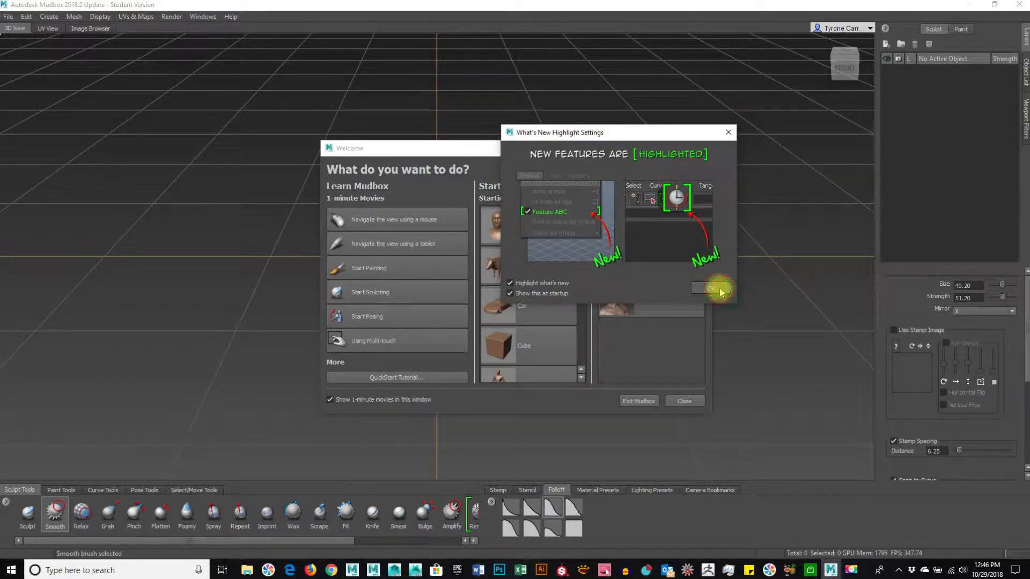
left_click_drag(558, 146, 548, 115)
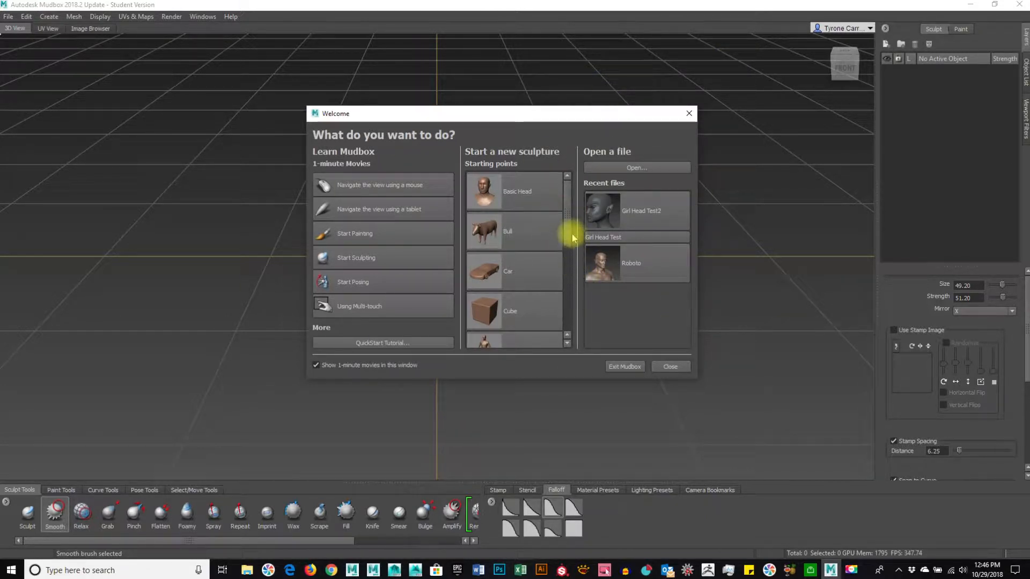
left_click_drag(569, 241, 585, 215)
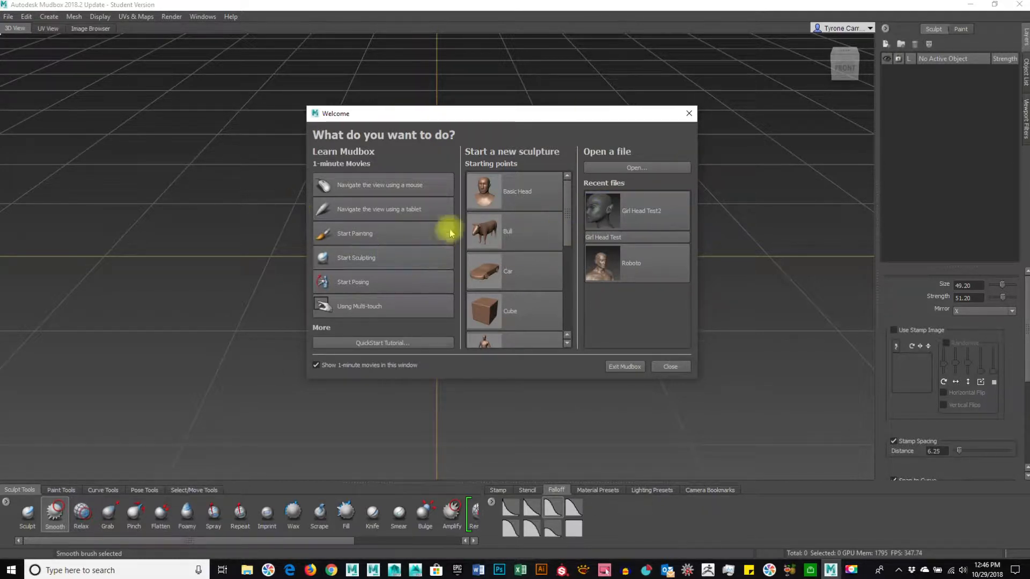
left_click_drag(570, 194, 562, 249)
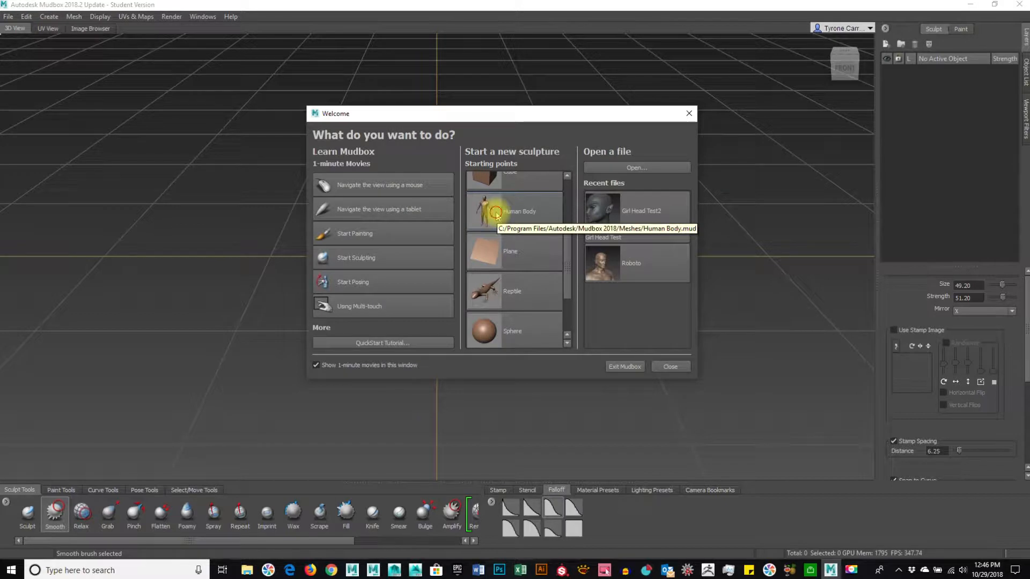
left_click(497, 216)
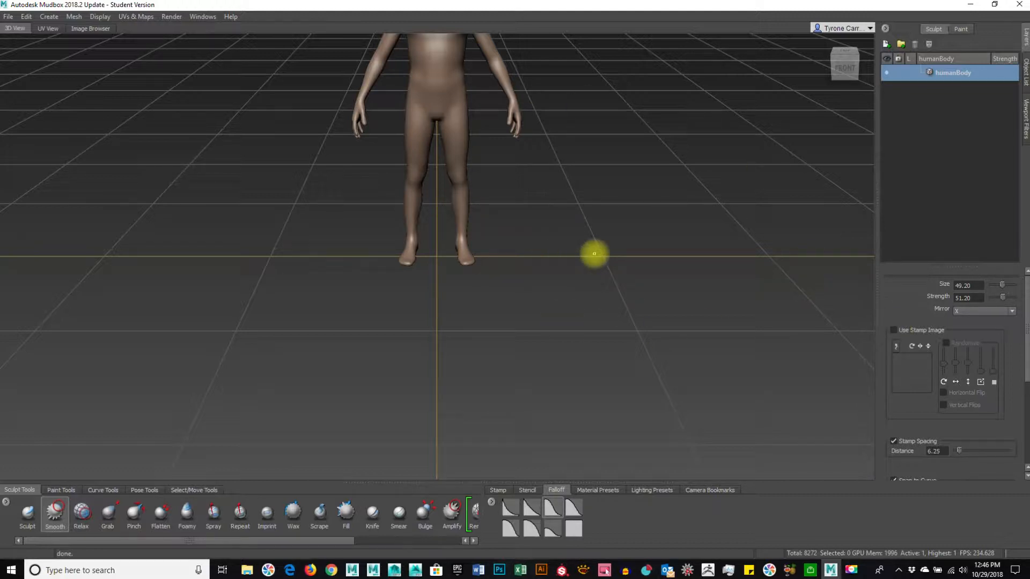
Orbit, pan and zoom around the human body to examine its head, torso and arms from the front.
left_click_drag(619, 298, 647, 247, "alt")
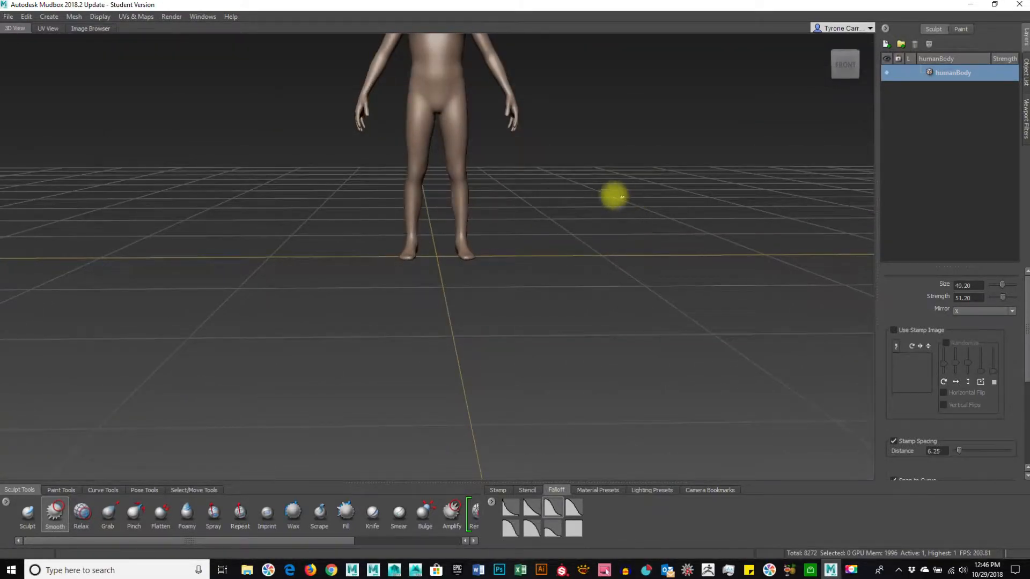
left_click_drag(572, 127, 582, 260, "alt")
right_click_drag(582, 260, 542, 317, "alt")
middle_click_drag(421, 292, 585, 292, "alt")
left_click_drag(525, 293, 546, 351, "alt")
middle_click_drag(546, 351, 564, 335, "alt")
right_click_drag(563, 336, 671, 347, "alt")
middle_click_drag(687, 287, 681, 325, "alt")
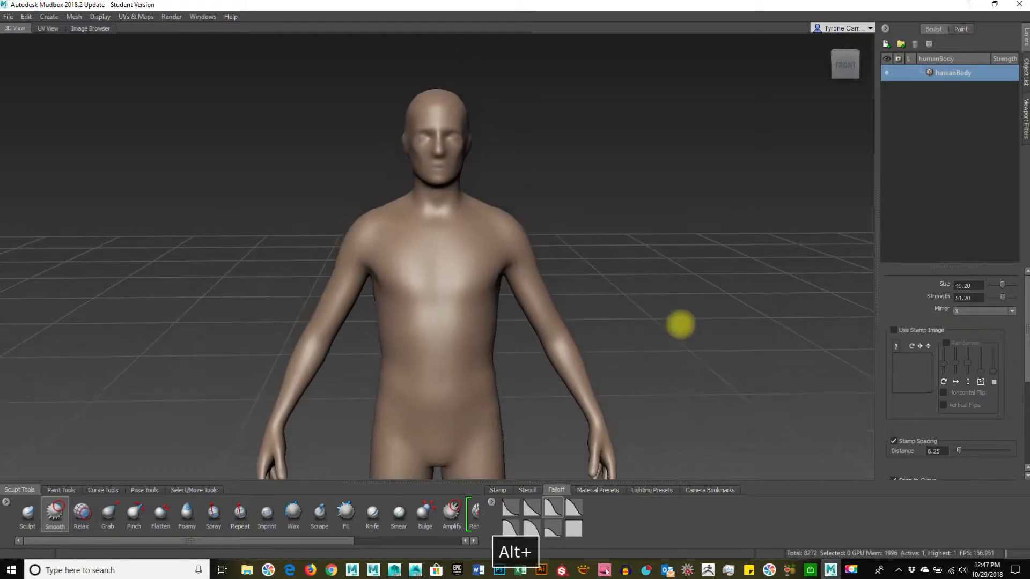
mouse_move(740, 328)
left_mouse_down("alt")
mouse_move(391, 336)
mouse_move(1014, 345)
mouse_move(728, 353)
mouse_move(731, 322)
left_mouse_up("alt")
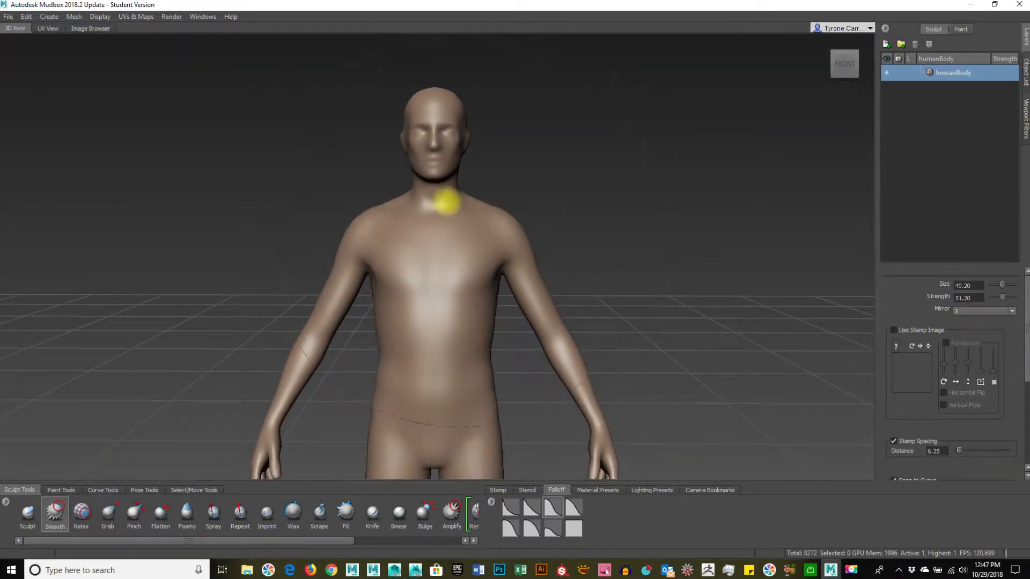
Focus the camera on parts of the body, return to the home view, and snap to the front view to inspect the figure.
key("f")
key("f")
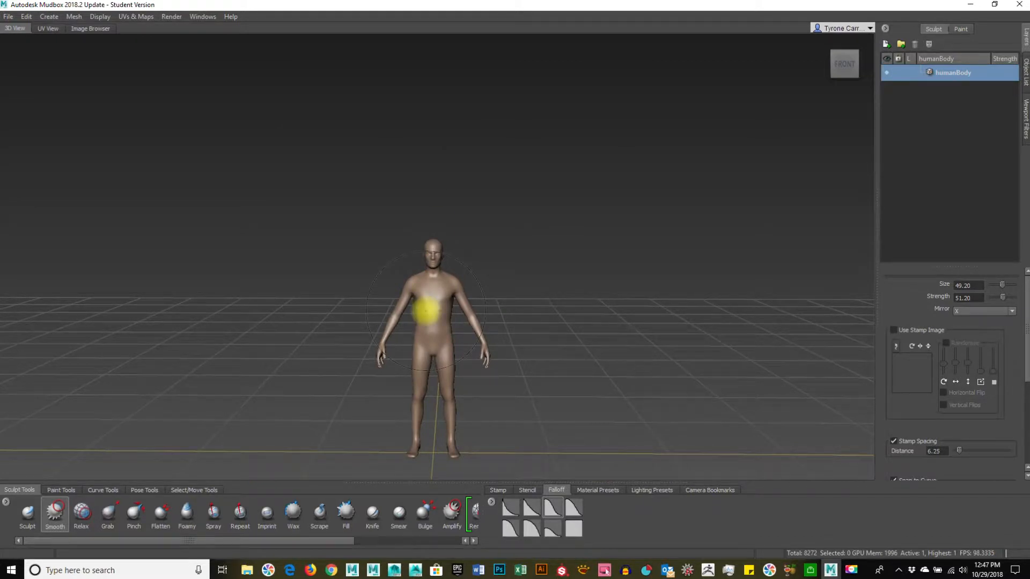
key("f")
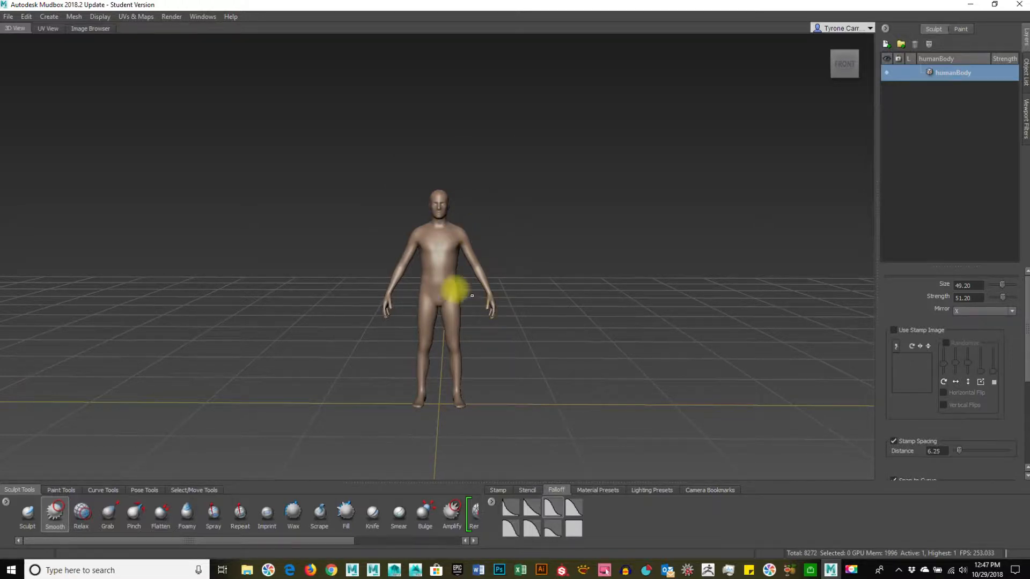
right_click_drag(342, 286, 831, 314, "alt")
mouse_move(525, 259)
middle_mouse_down("alt")
mouse_move(559, 285)
mouse_move(559, 305)
middle_mouse_up("alt")
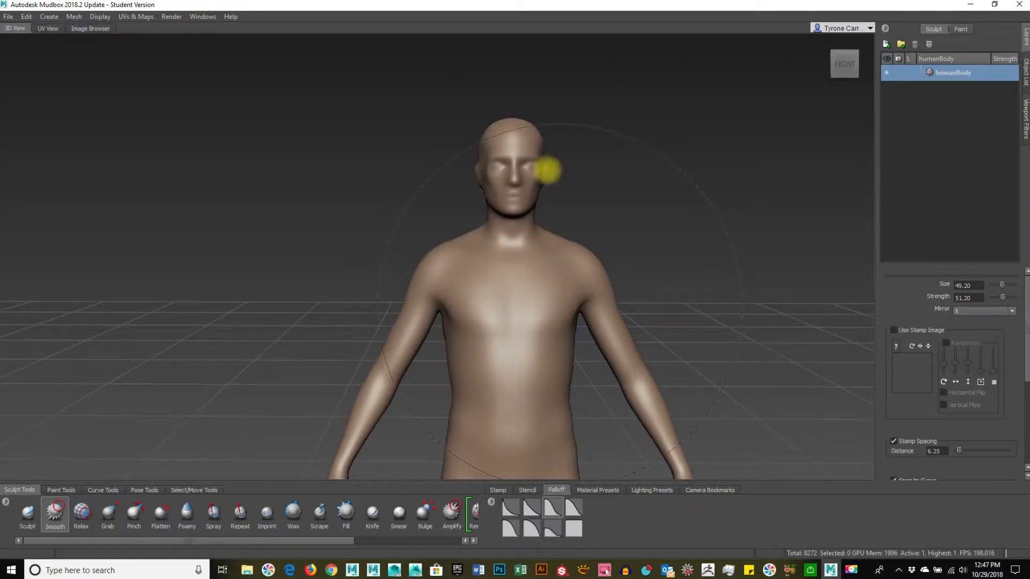
left_click(825, 42)
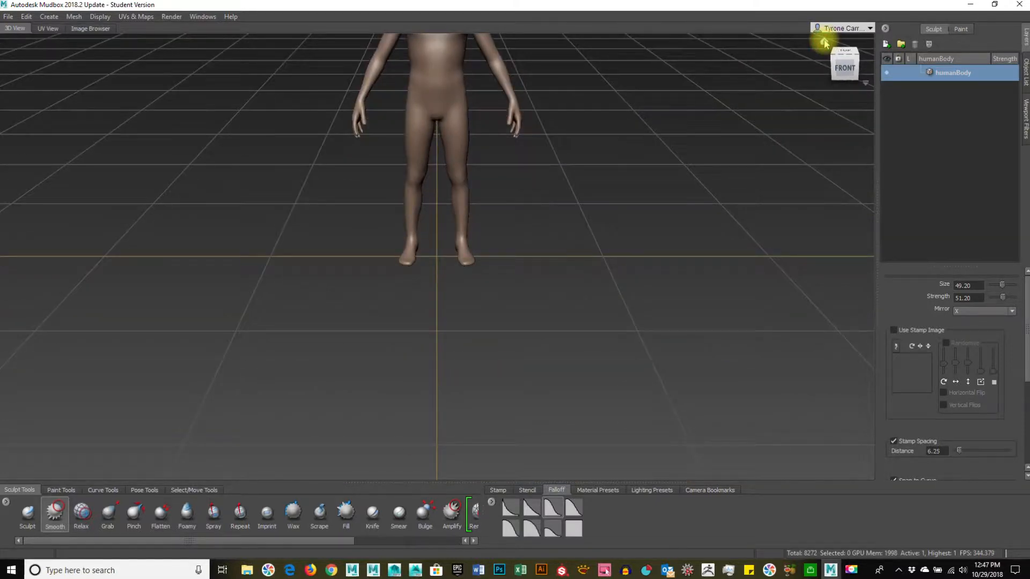
left_click(846, 60)
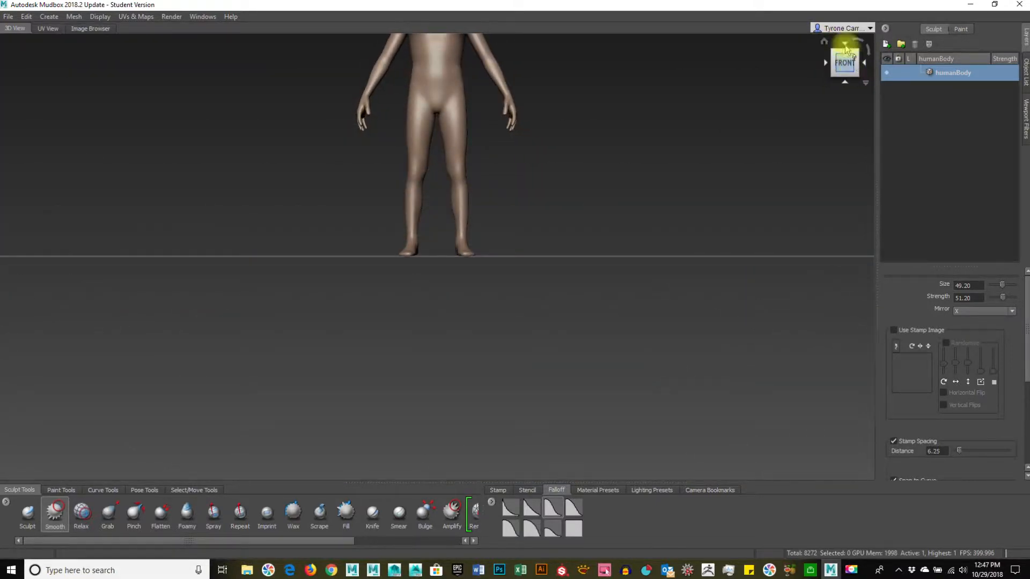
left_click_drag(776, 87, 706, 173, "alt")
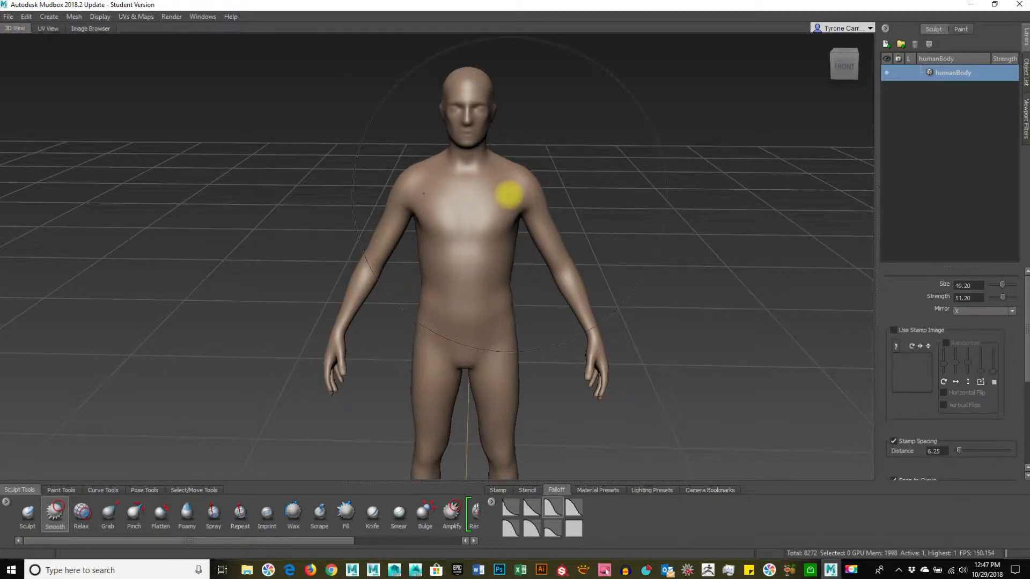
Examine the body's UV layout and the Image Browser, and return to the 3D view.
left_click(48, 28)
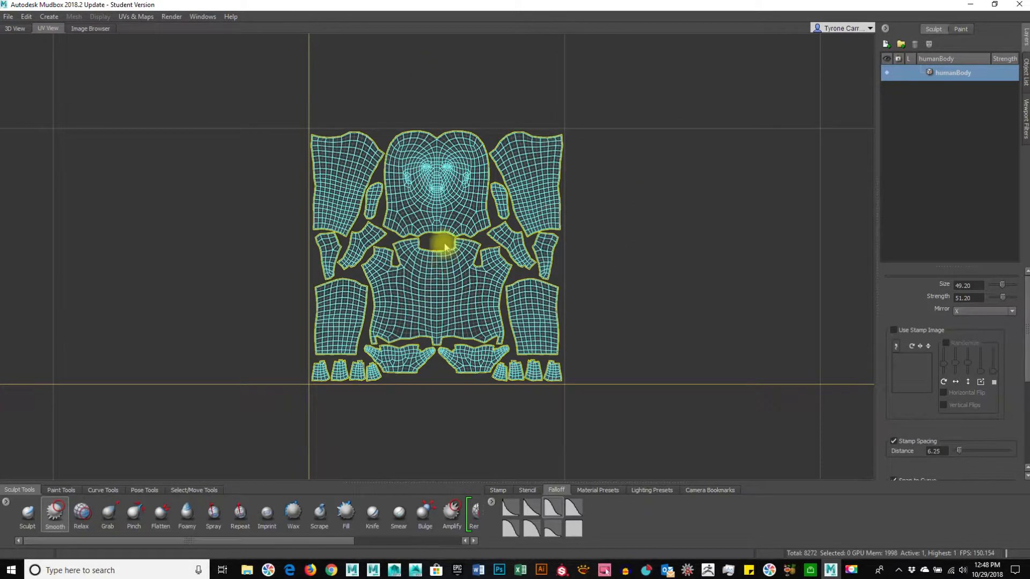
scroll(445, 247, "up", 1)
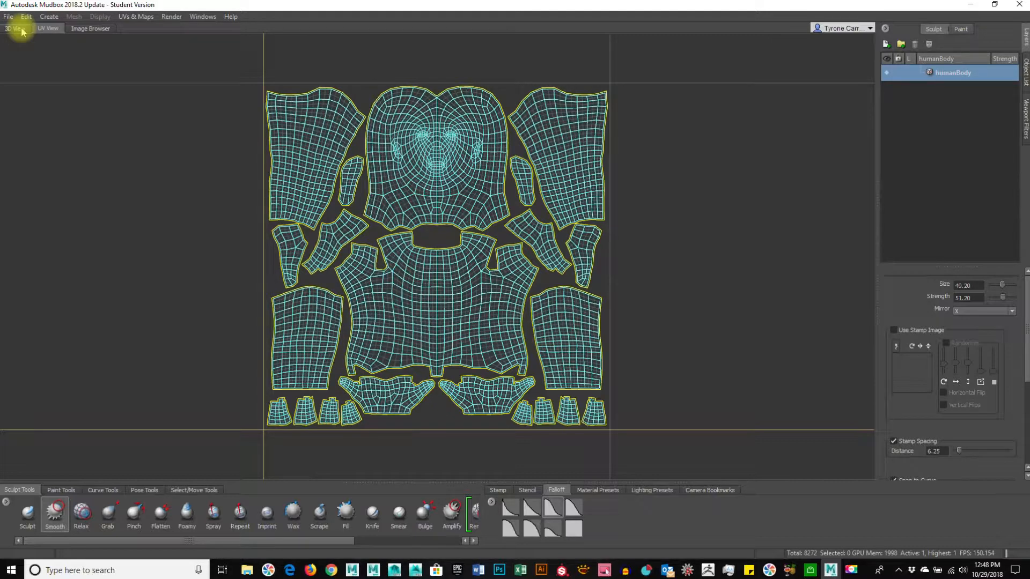
left_click(90, 30)
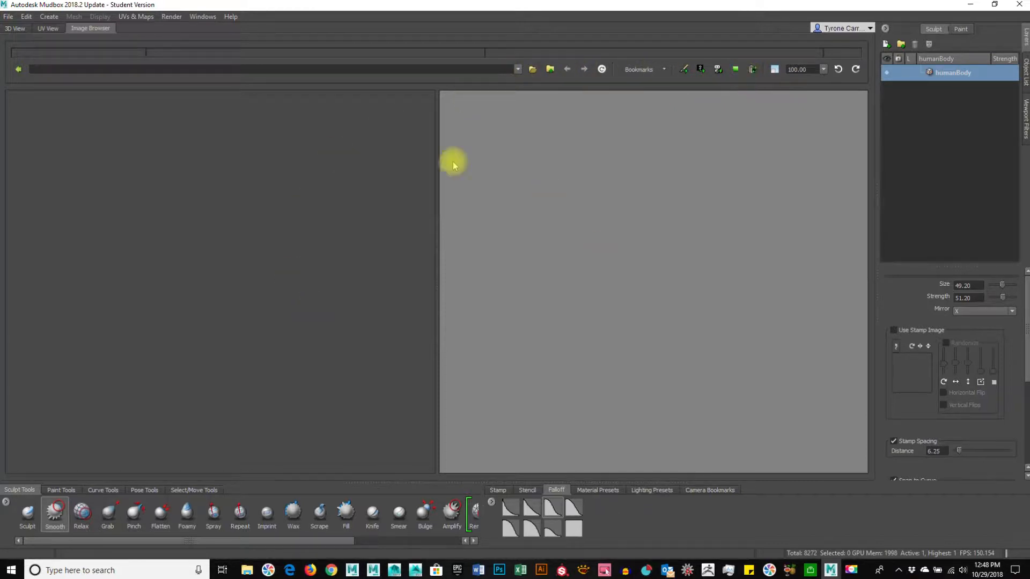
left_click(15, 28)
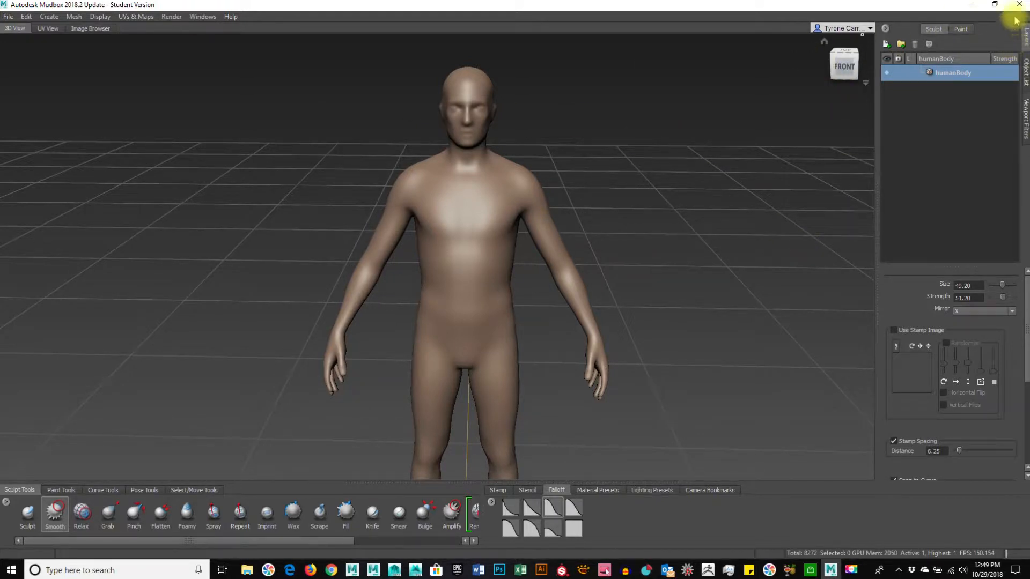
Show the scene's object list with its information column and select the directional light to view its properties.
left_click(935, 28)
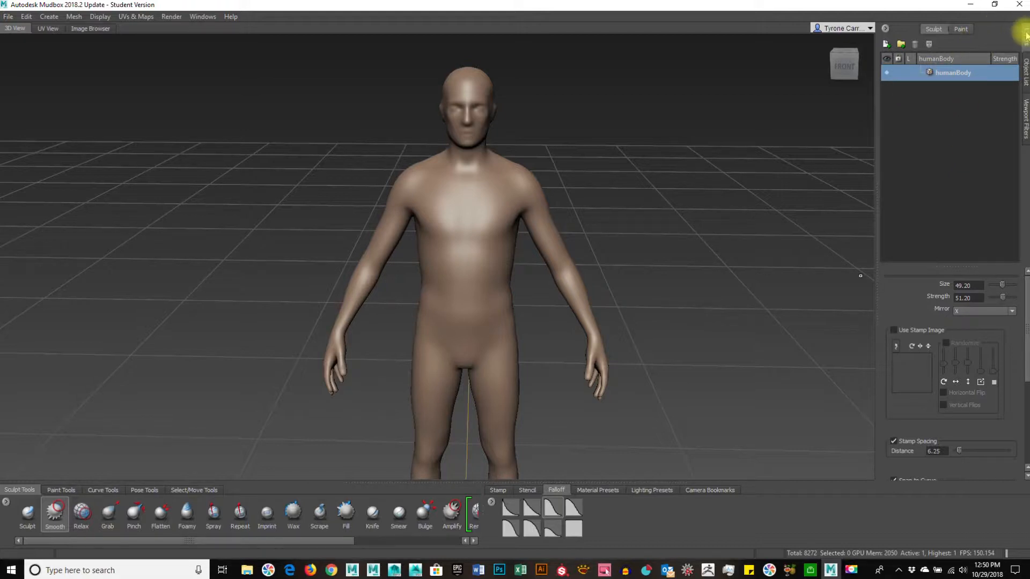
left_click(1026, 74)
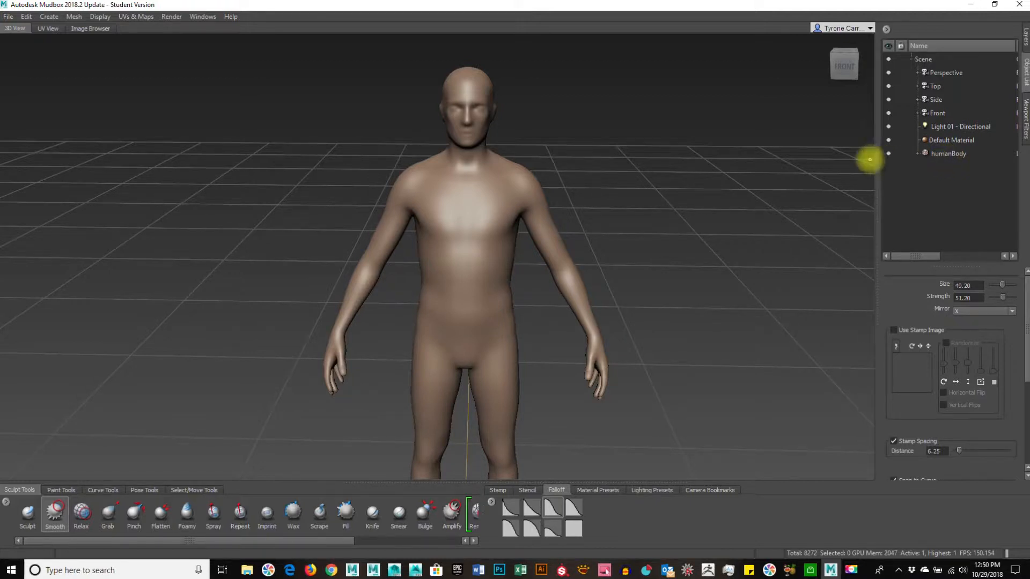
left_click_drag(873, 161, 698, 173)
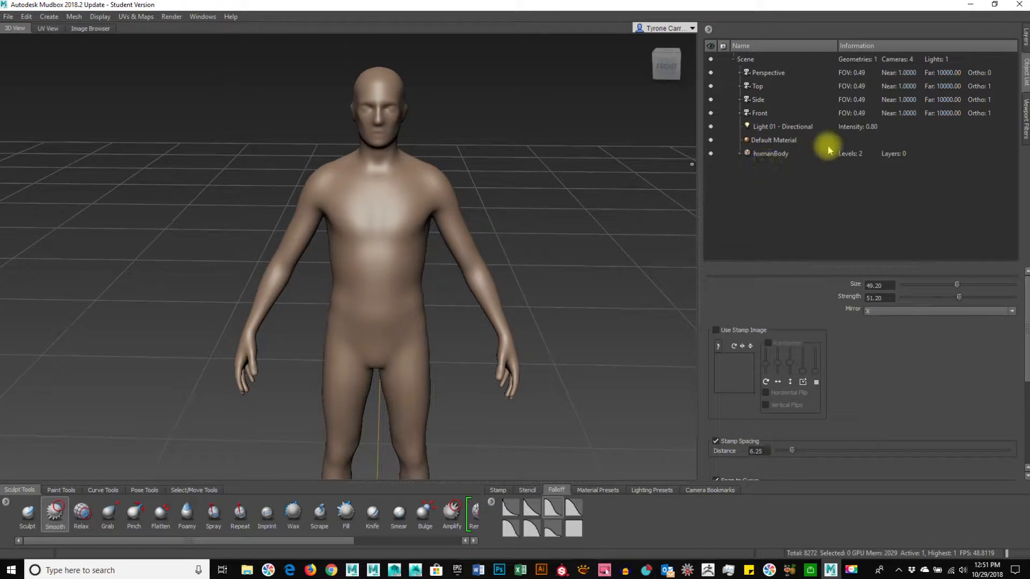
left_click(870, 128)
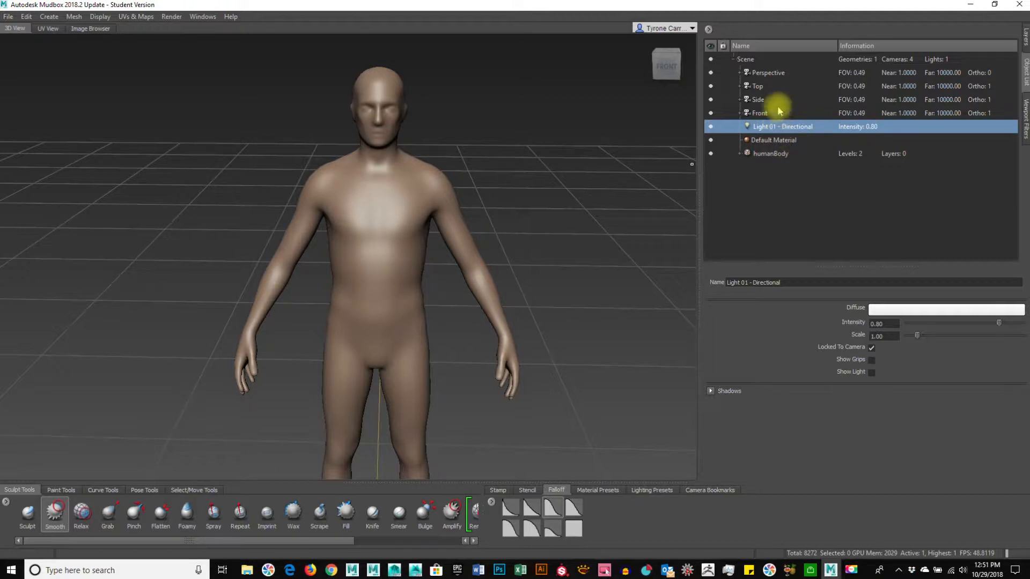
Toggle the visibility of the Perspective camera and the humanBody mesh, restoring each to its original display.
left_click(711, 74)
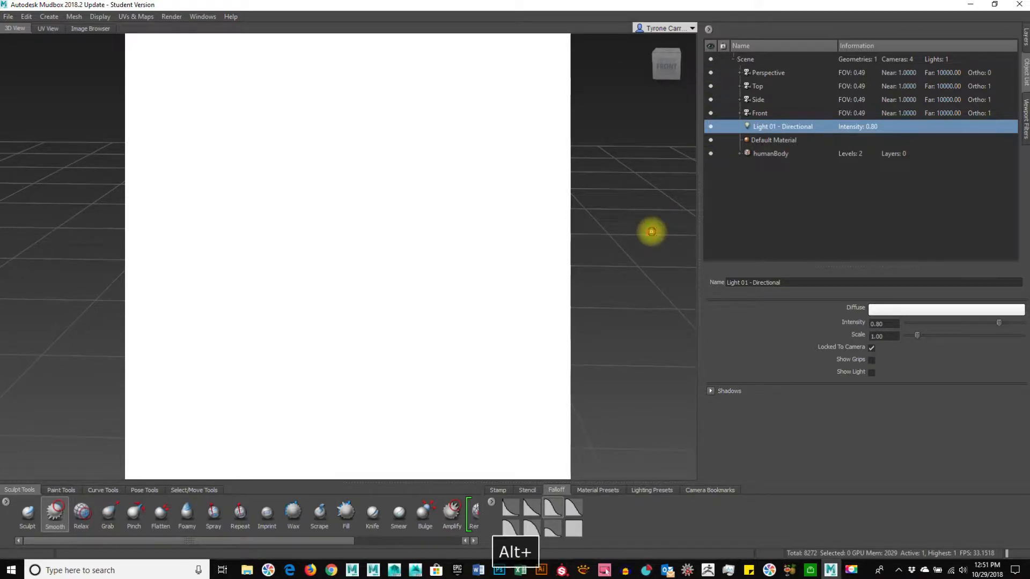
left_click_drag(651, 232, 687, 177, "alt")
left_click(759, 100)
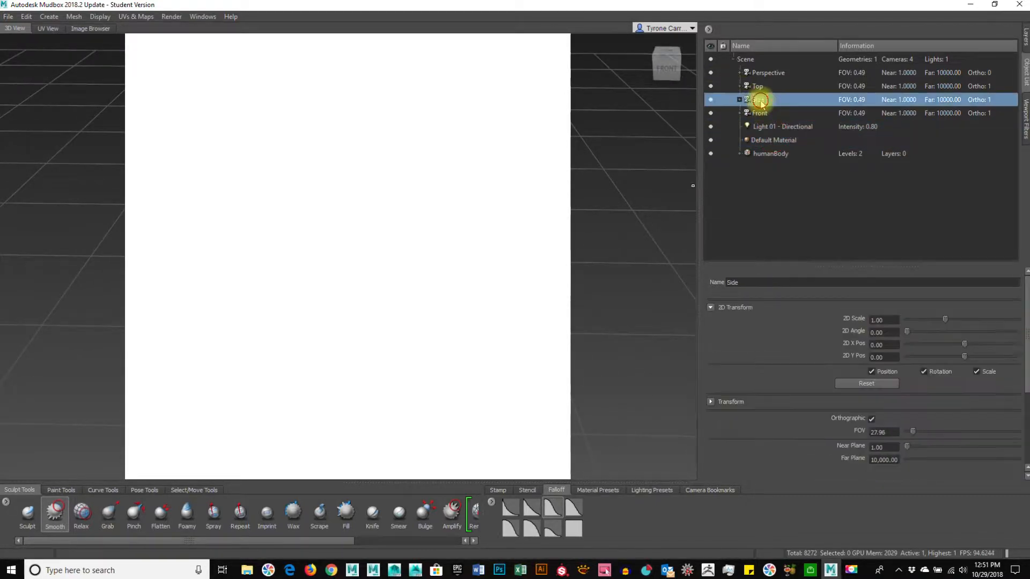
left_click(763, 73)
left_click(711, 74)
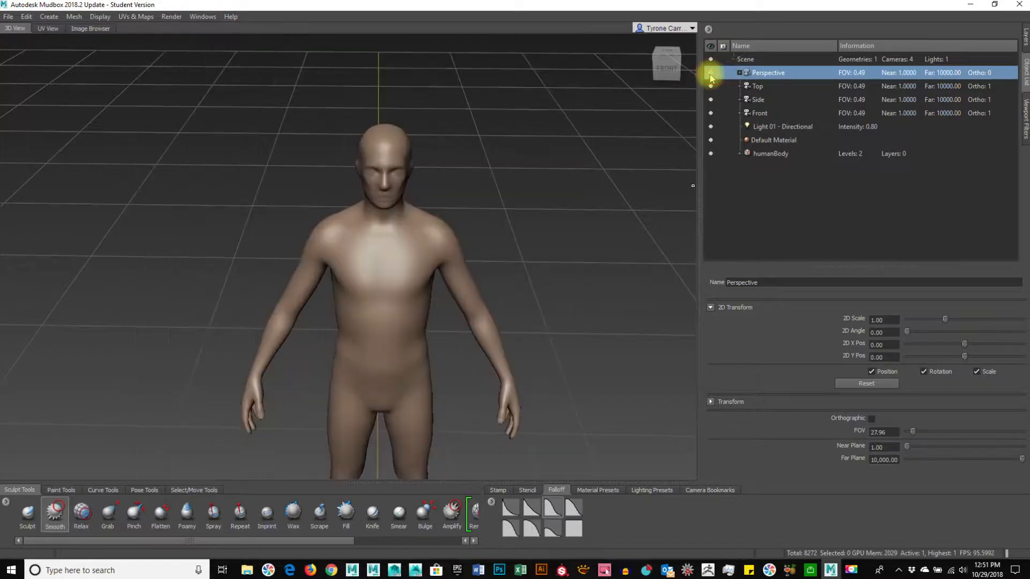
mouse_move(626, 222)
left_mouse_down("alt")
mouse_move(554, 221)
mouse_move(617, 217)
left_mouse_up("alt")
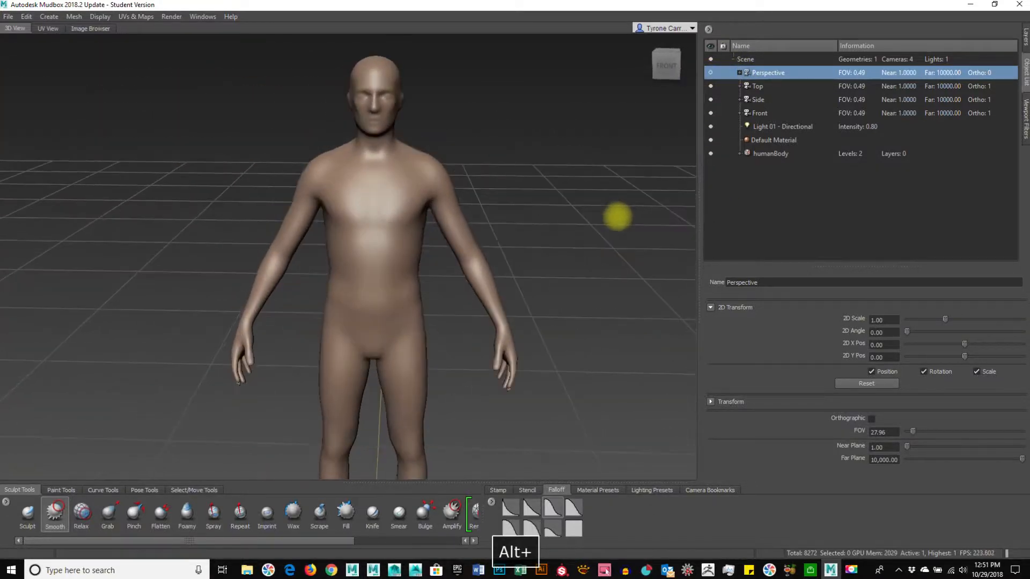
left_click(711, 154)
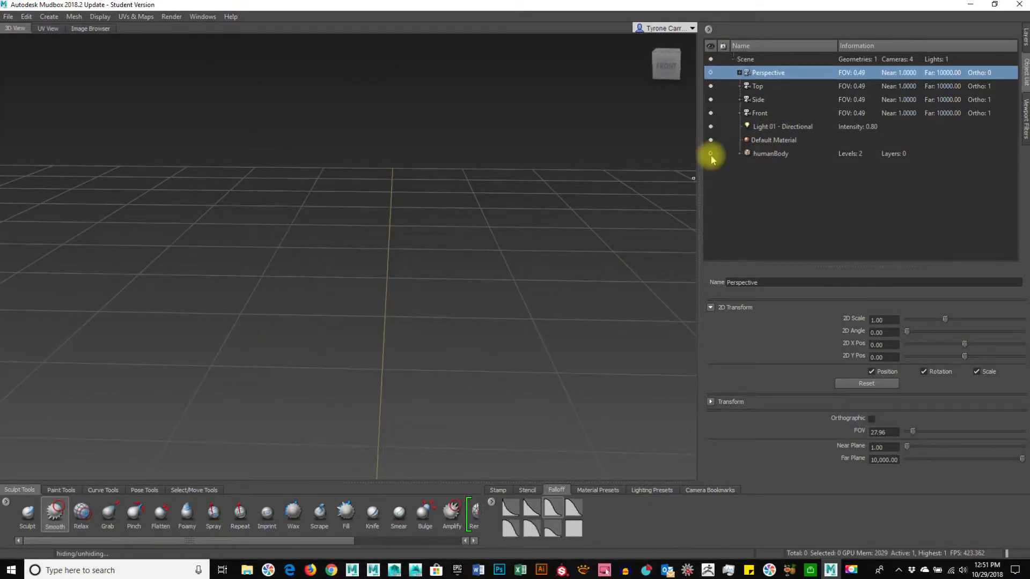
left_click(710, 154)
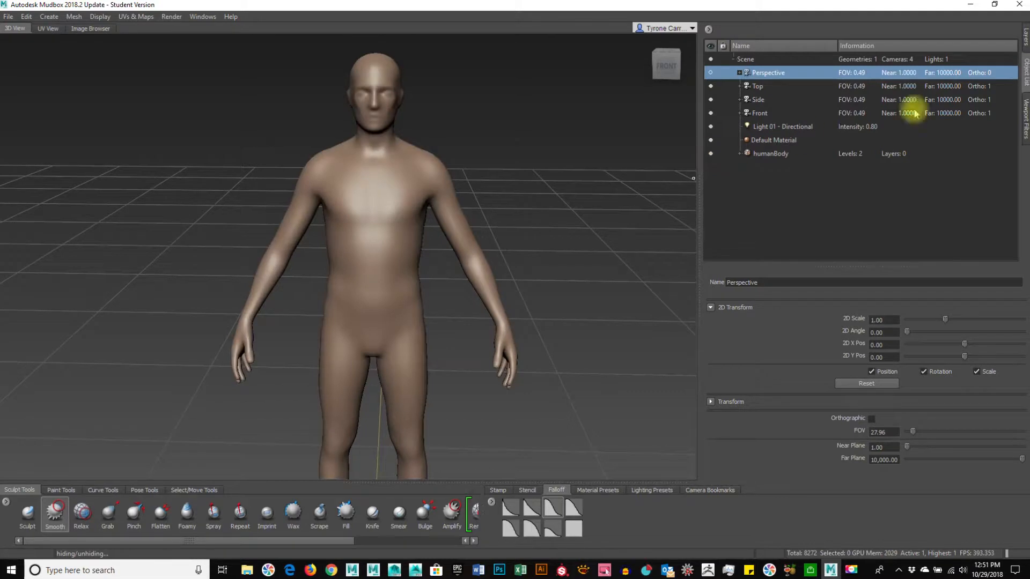
Preview the Tonemapper, Depth of Field and Cavity Ambient Occlusion viewport filters one at a time, turning each off again.
left_click(1024, 117)
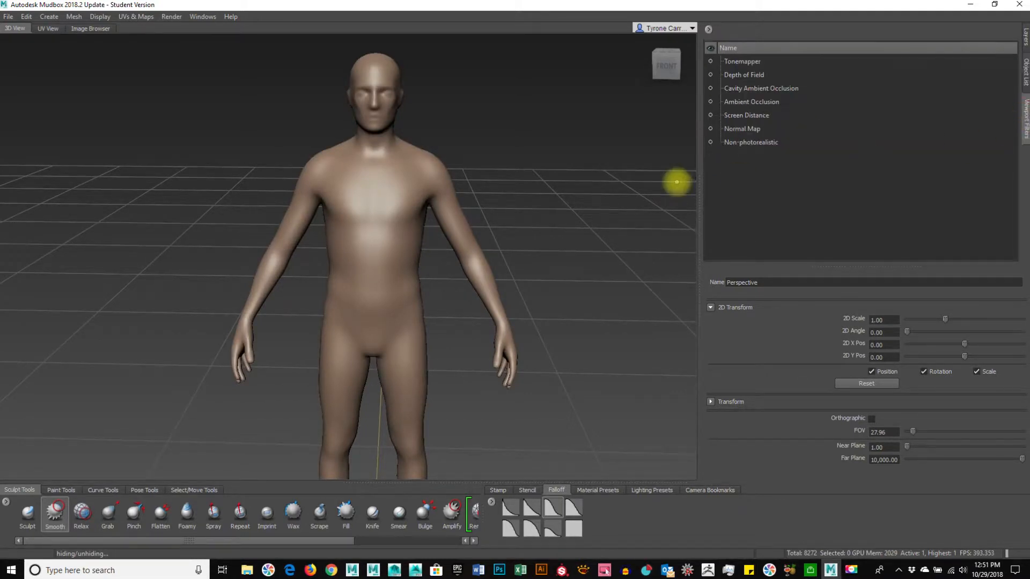
left_click_drag(699, 181, 886, 182)
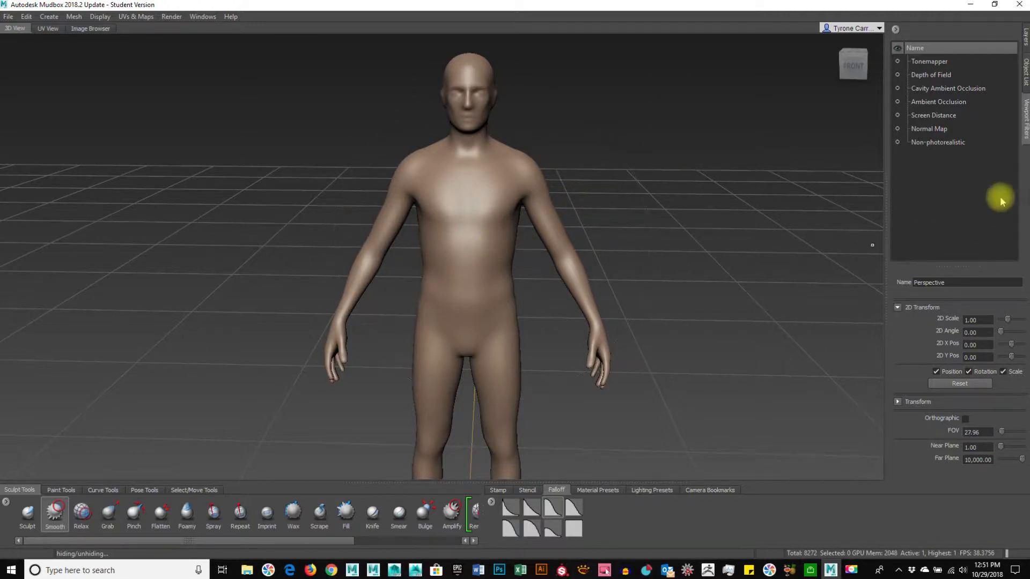
left_click(898, 63)
left_click(898, 62)
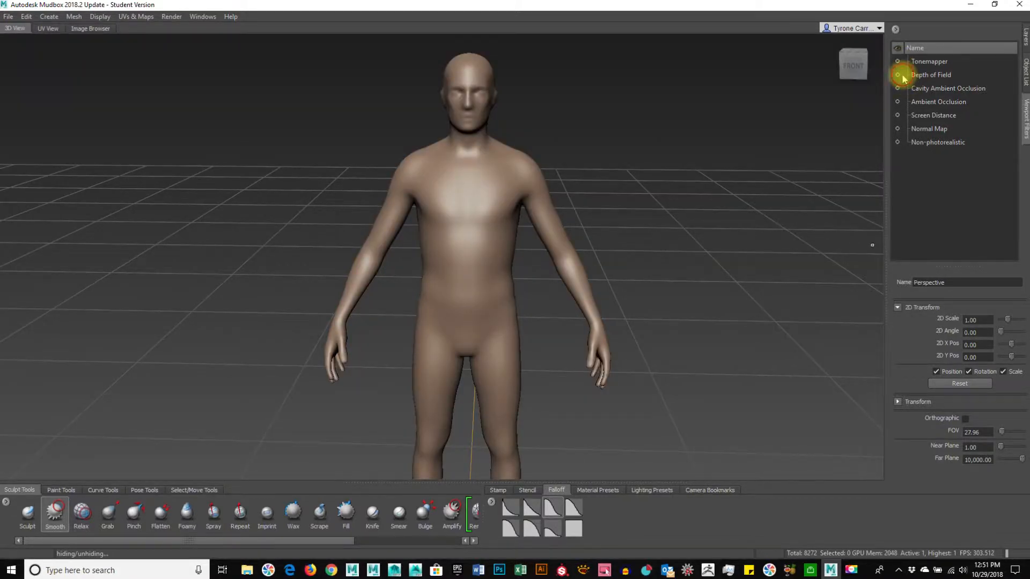
left_click(898, 75)
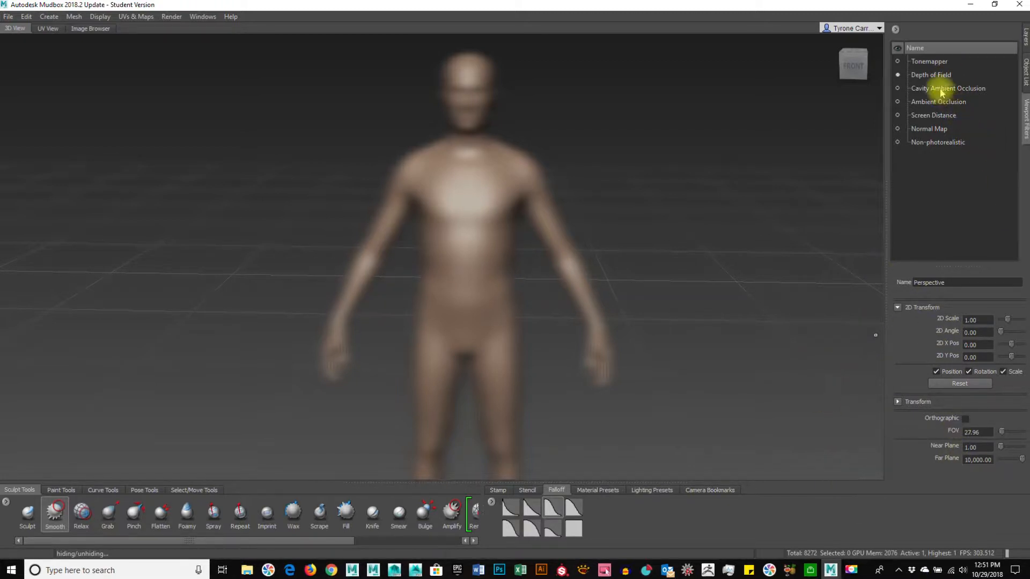
left_click(898, 75)
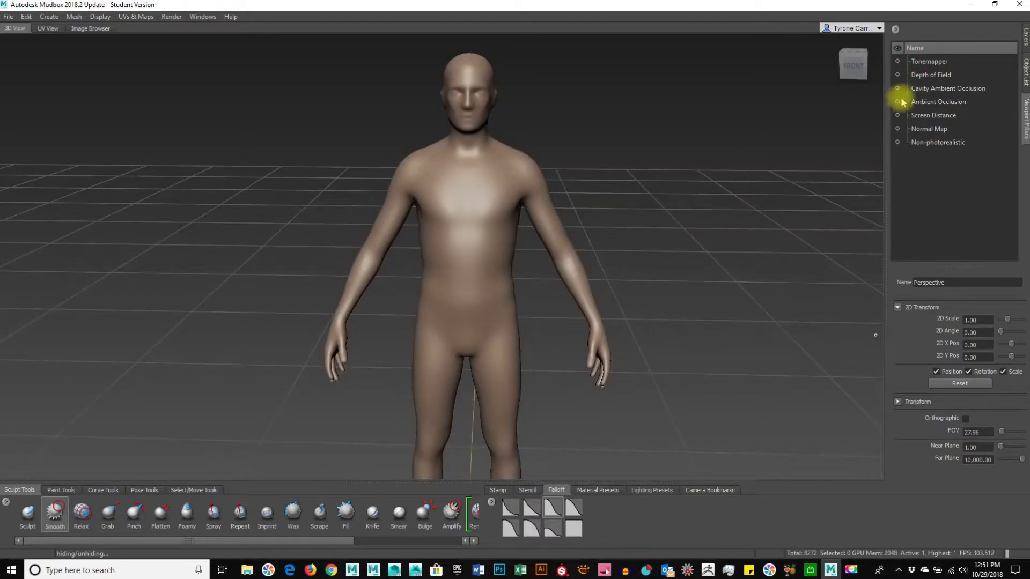
left_click(899, 89)
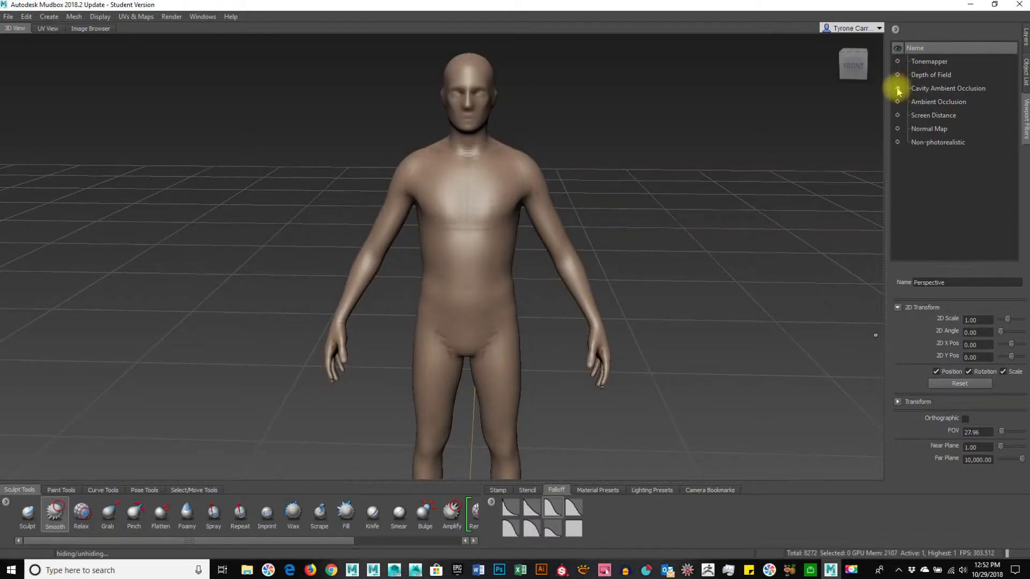
left_click(898, 89)
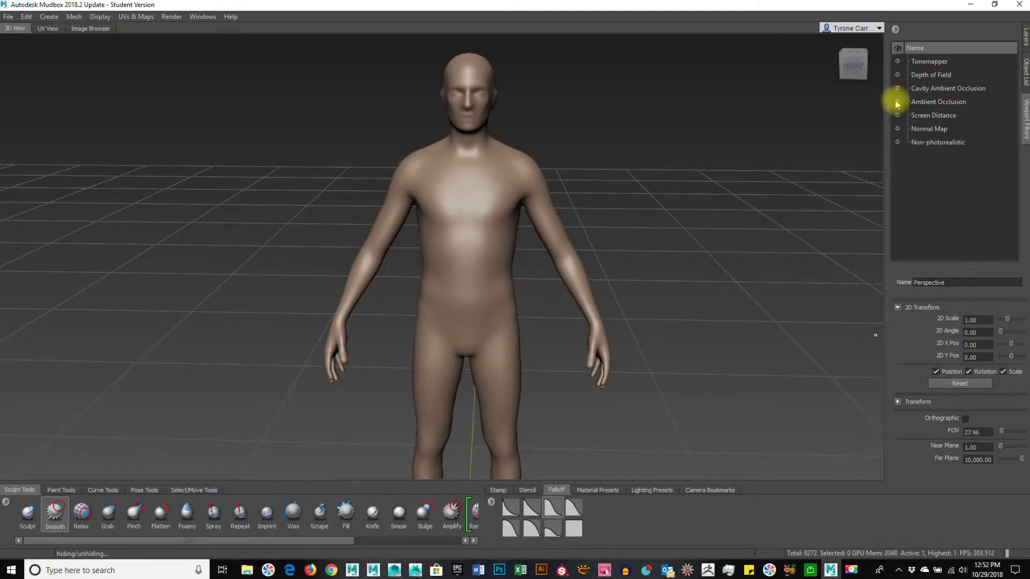
Preview the Ambient Occlusion, Screen Distance and Normal Map viewport filters one at a time, turning each off again.
left_click(898, 101)
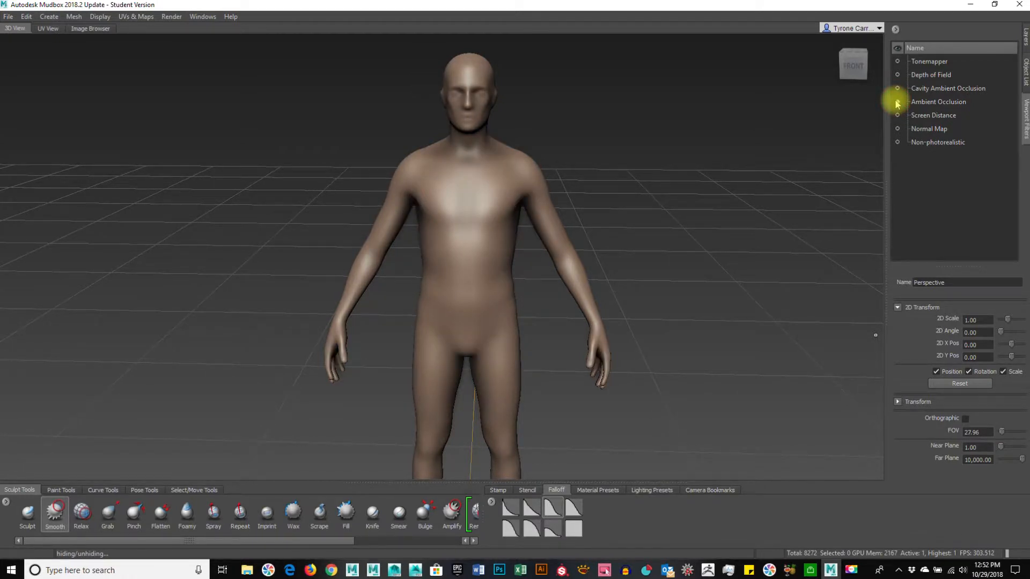
left_click(898, 102)
left_click(899, 115)
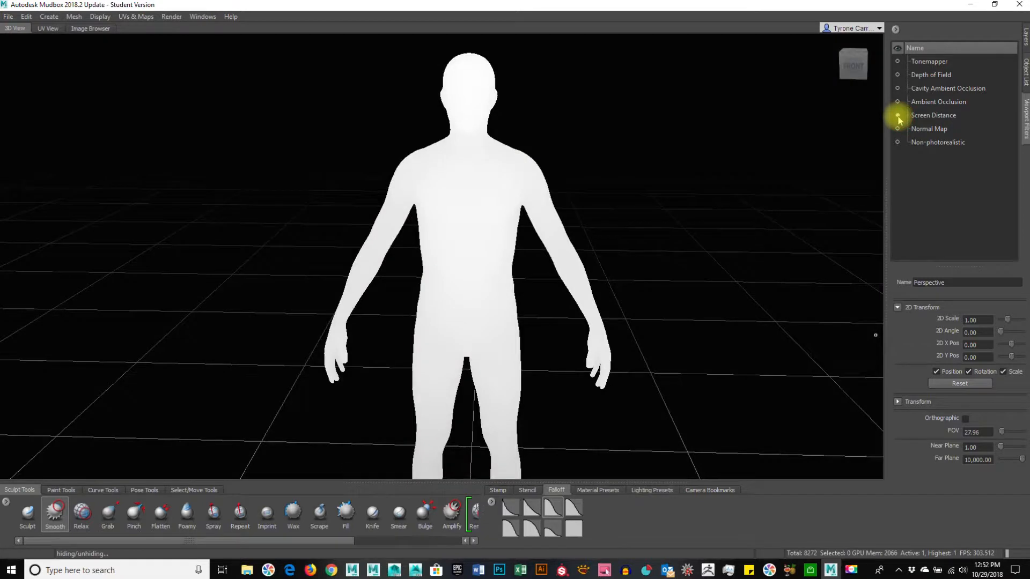
scroll(751, 261, "down", 5)
scroll(773, 264, "up", 8)
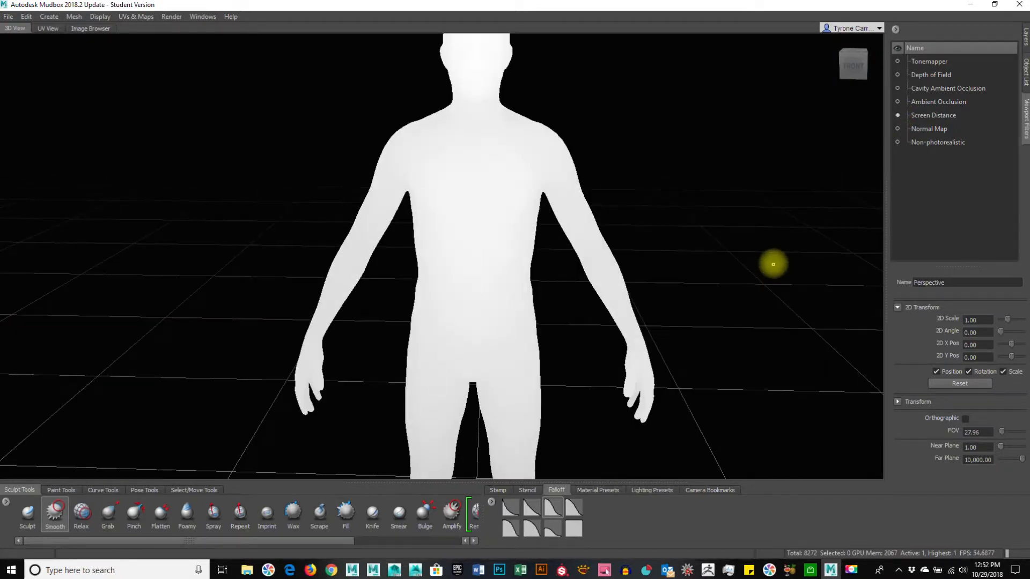
scroll(773, 264, "down", 3)
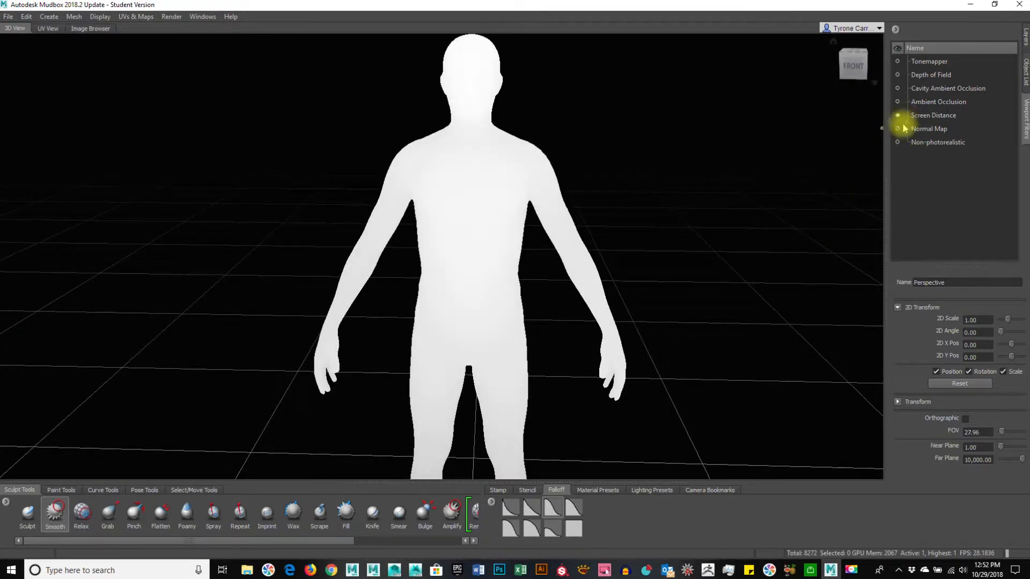
left_click(897, 116)
left_click(898, 129)
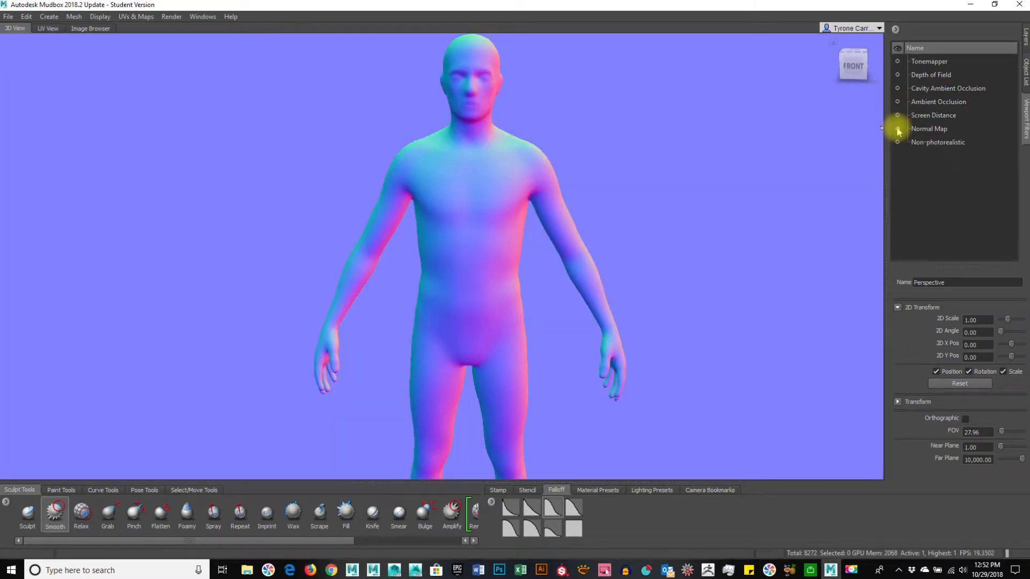
left_click(898, 129)
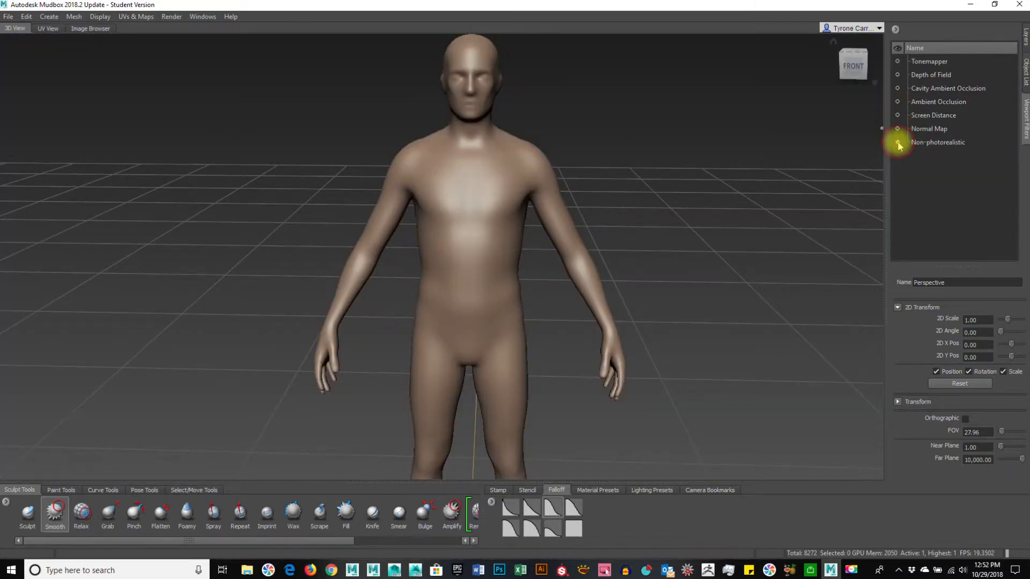
Enable the Non-photorealistic viewport filter and inspect its effect on the head and torso from an angled close-up view.
left_click(897, 142)
left_click_drag(738, 365, 913, 409, "alt")
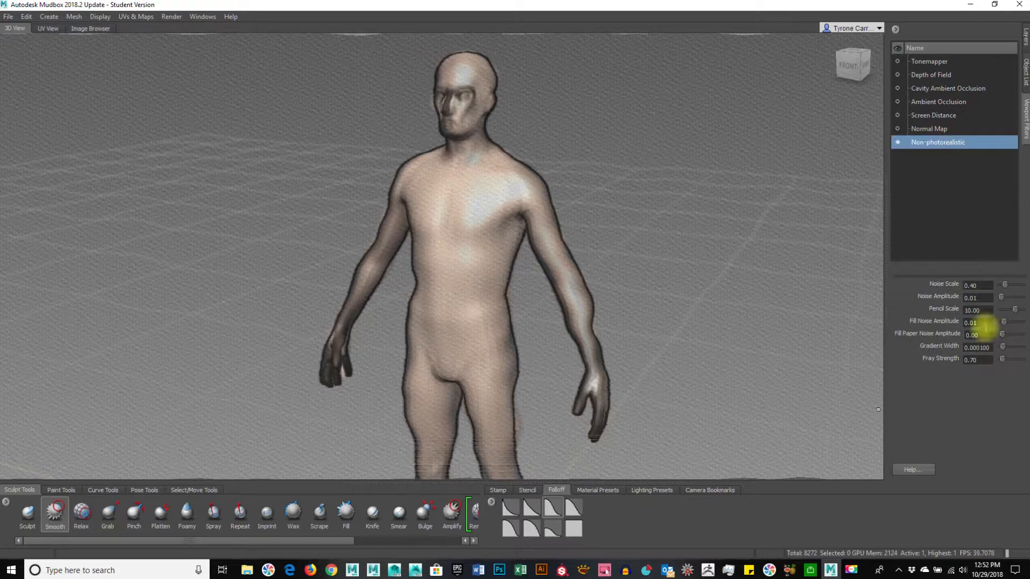
mouse_move(745, 310)
right_mouse_down("alt")
mouse_move(503, 322)
mouse_move(874, 296)
right_mouse_up("alt")
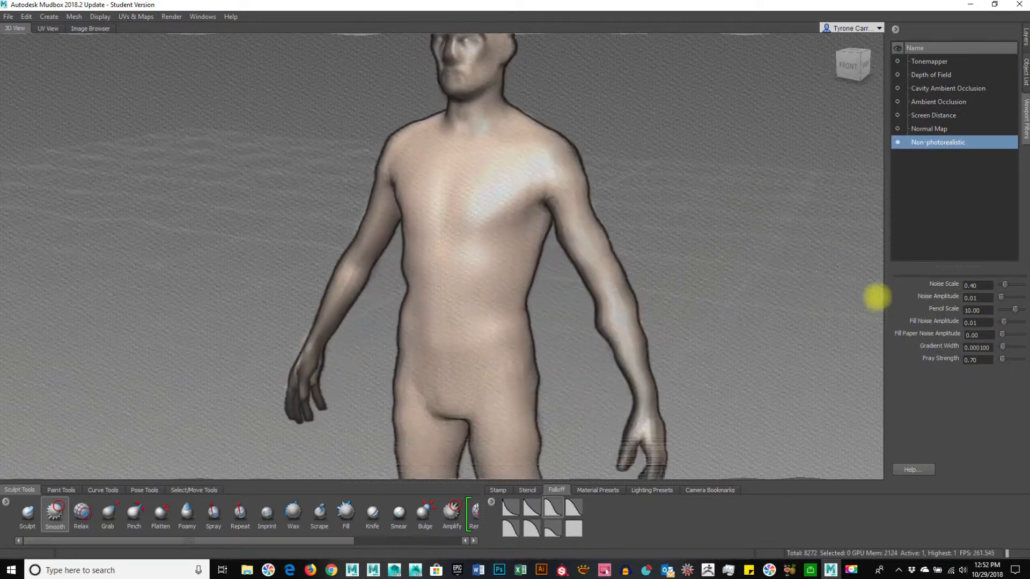
middle_click_drag(753, 225, 745, 250, "alt")
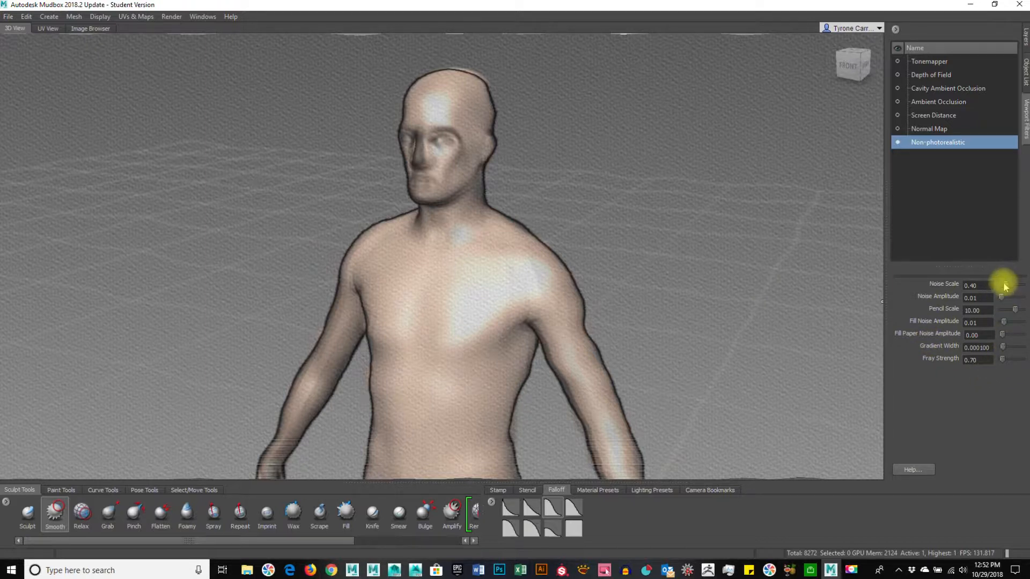
Set the Non-photorealistic filter's Noise Scale to 0.00, Pencil Scale to 11.62, Fill Noise Amplitude to 0.00 and Fray Strength to 1.26.
left_click_drag(1006, 287, 995, 287)
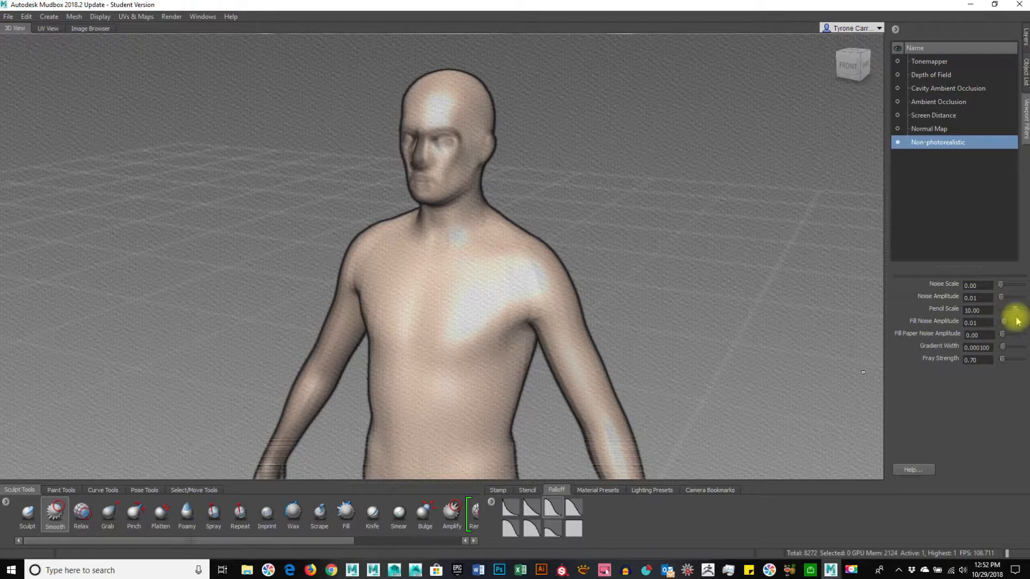
mouse_move(1015, 310)
left_mouse_down()
mouse_move(977, 301)
mouse_move(1017, 301)
mouse_move(1002, 324)
mouse_move(984, 320)
left_mouse_up()
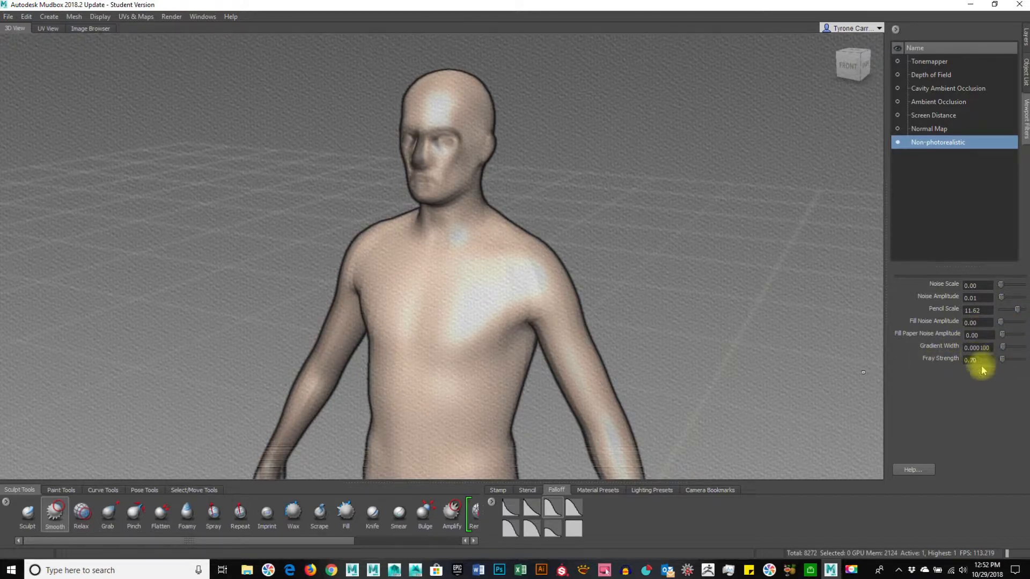
mouse_move(669, 288)
left_mouse_down("alt")
mouse_move(789, 264)
mouse_move(666, 287)
left_mouse_up("alt")
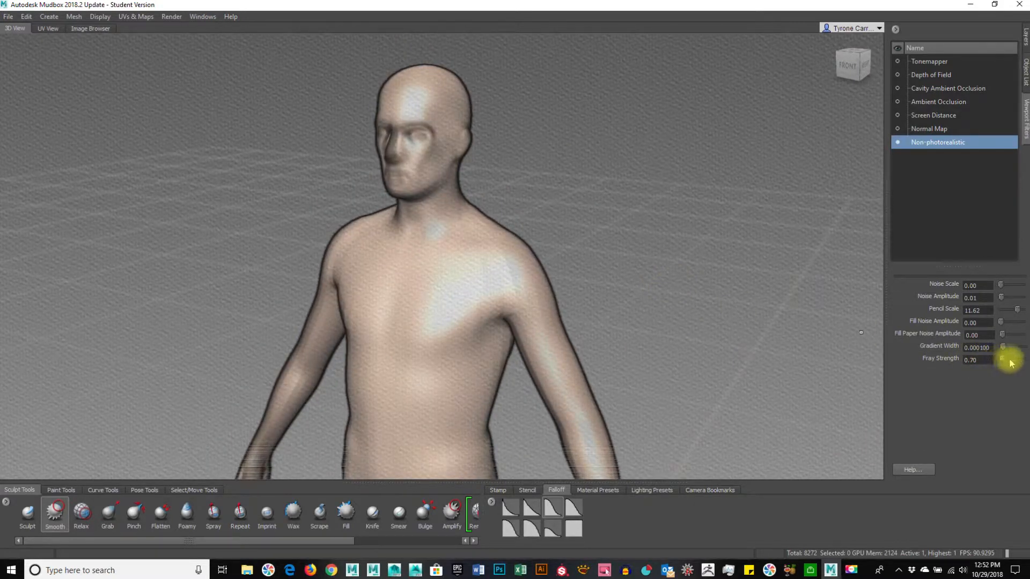
mouse_move(1003, 360)
left_mouse_down()
mouse_move(984, 352)
mouse_move(1004, 354)
mouse_move(1001, 346)
left_mouse_up()
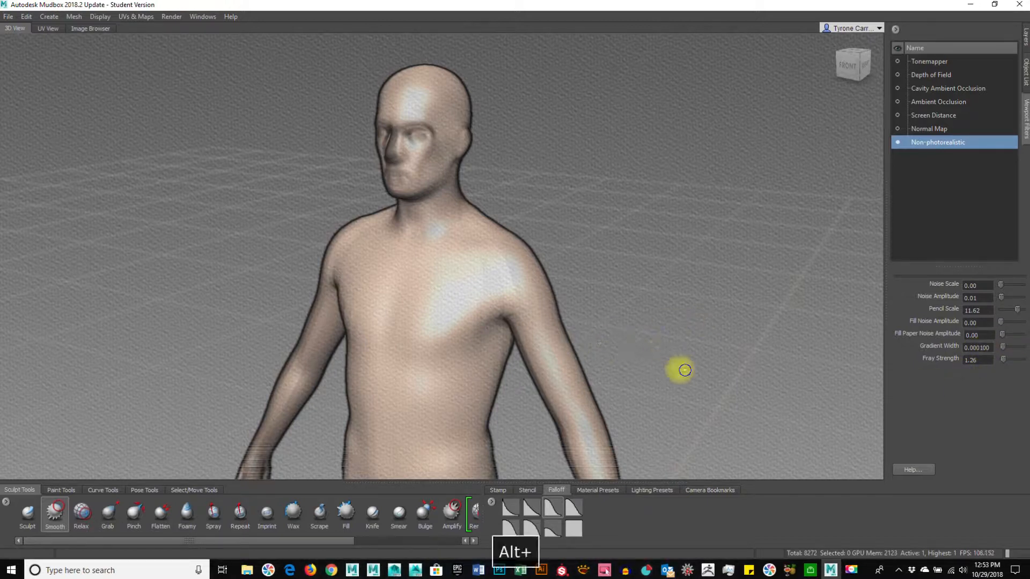
left_click_drag(681, 368, 642, 359, "alt")
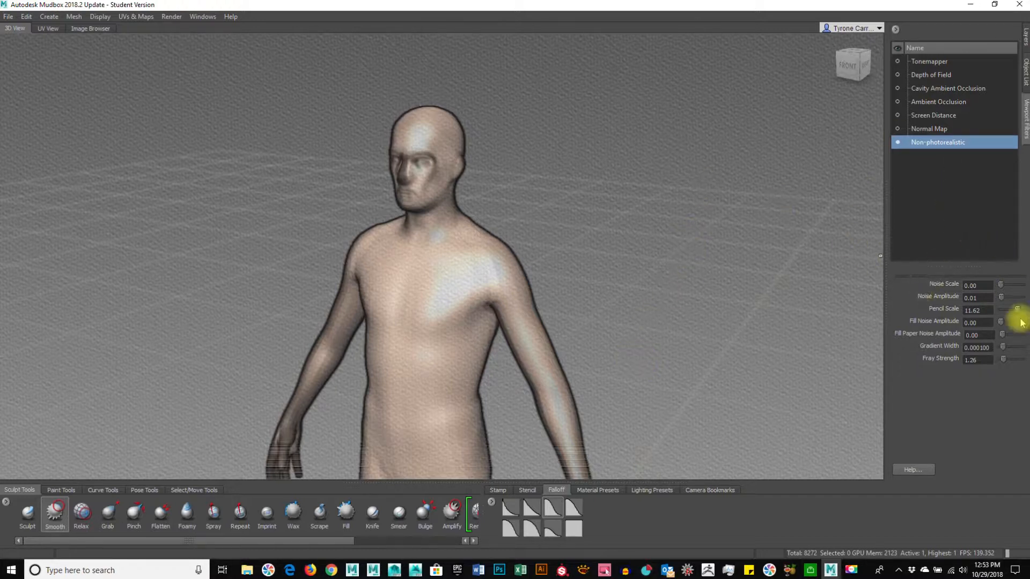
Preview Ambient Occlusion combined with the Non-photorealistic filter, and turn both filters off.
left_click(898, 101)
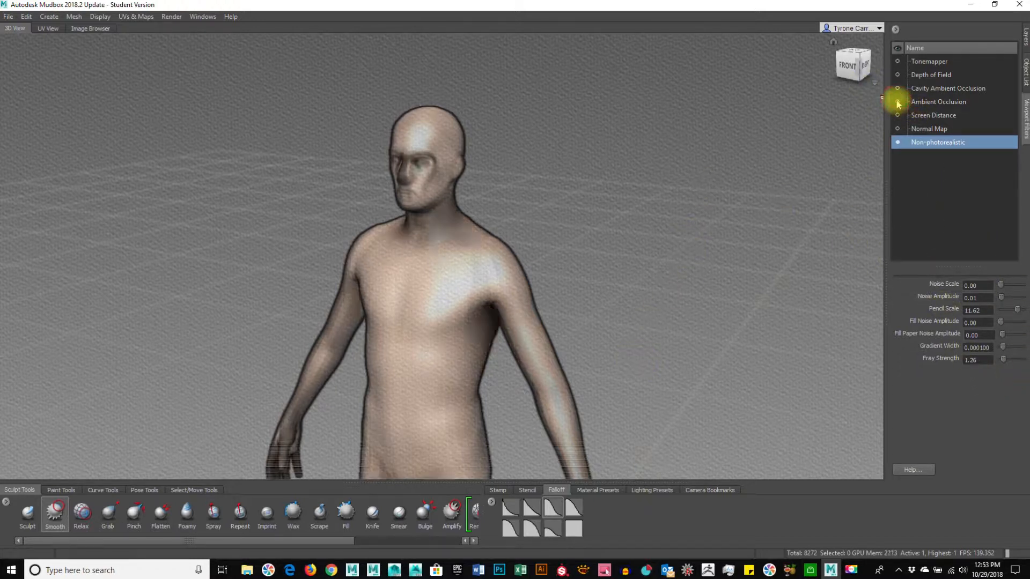
left_click(897, 102)
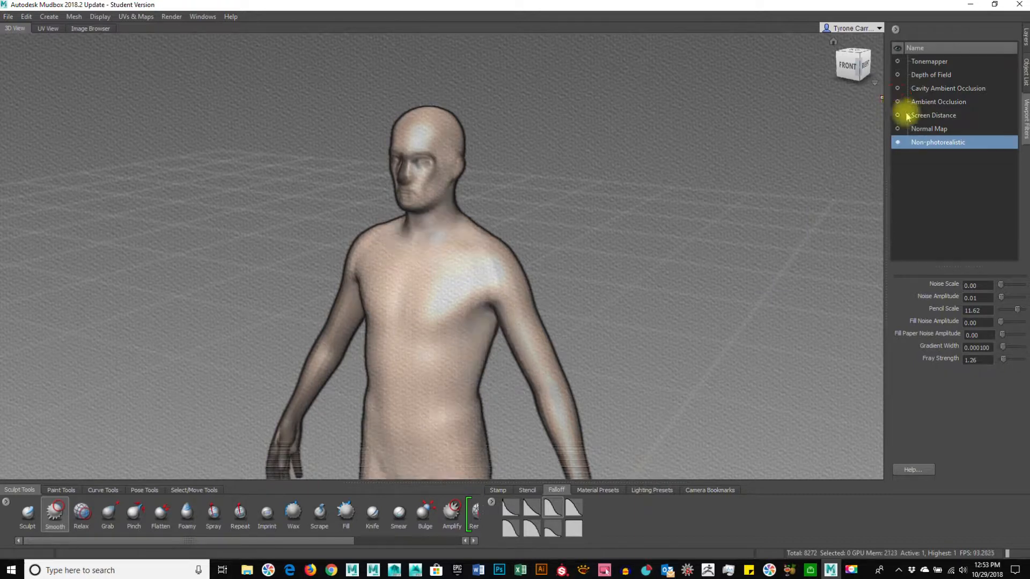
left_click(897, 142)
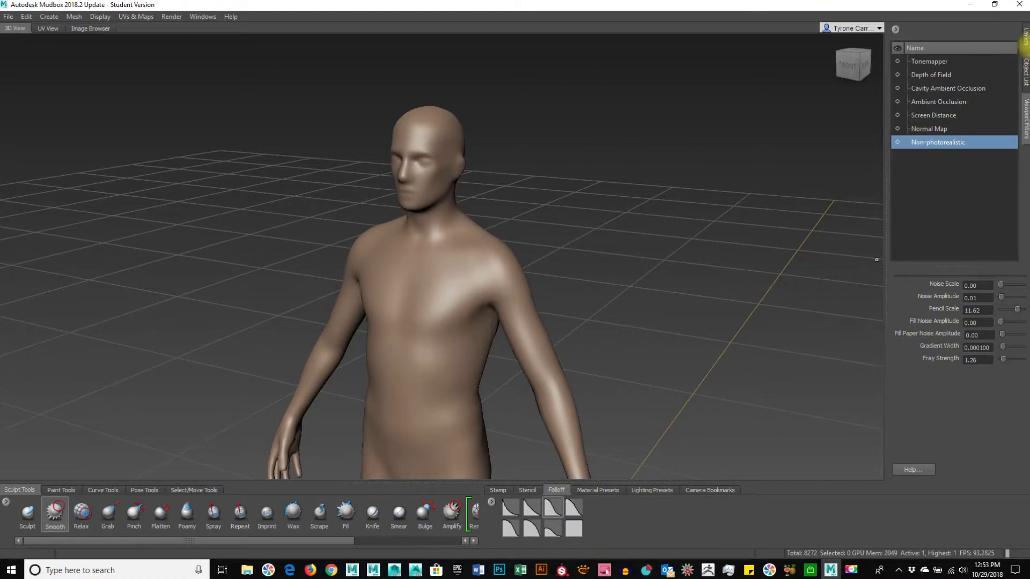
Show the humanBody sculpt layers and look through the paint tools and the curve tools.
left_click(1026, 34)
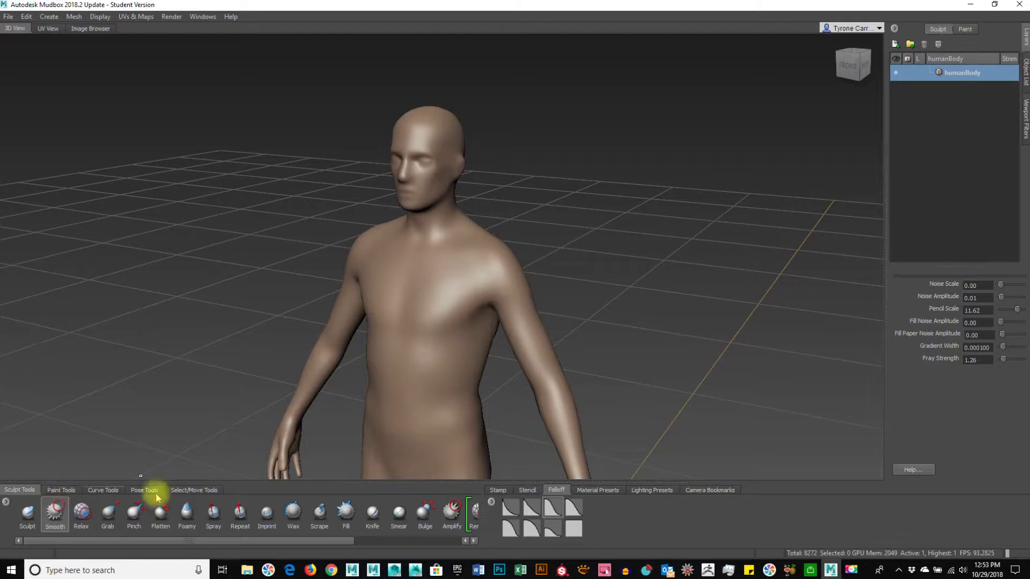
left_click(62, 491)
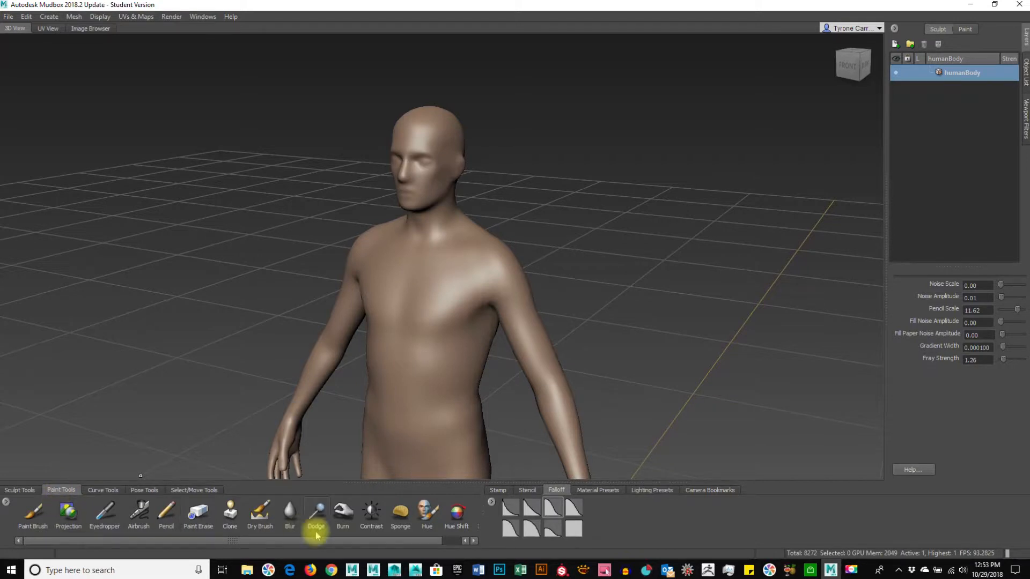
scroll(322, 541, "down", 2)
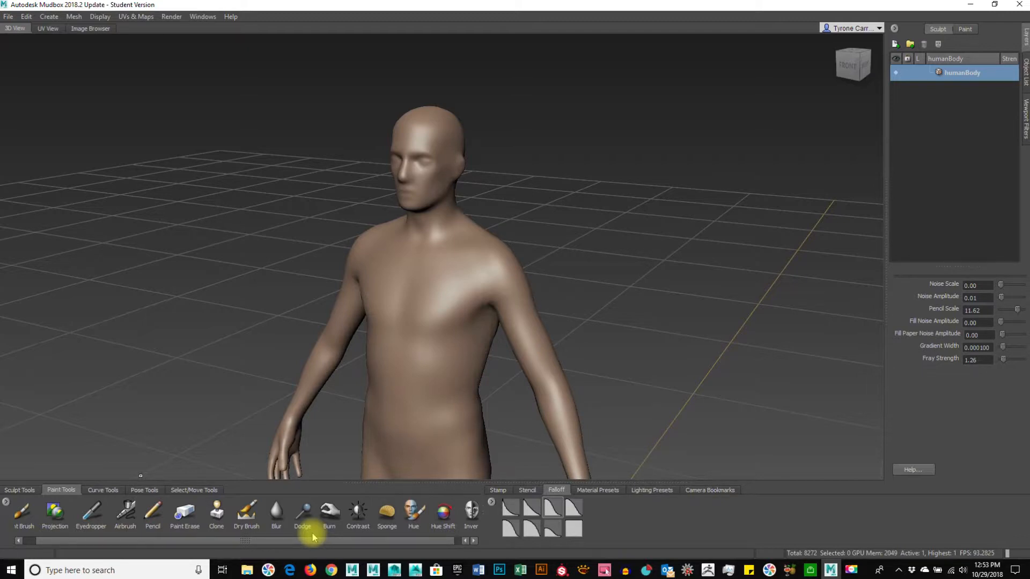
left_click(104, 490)
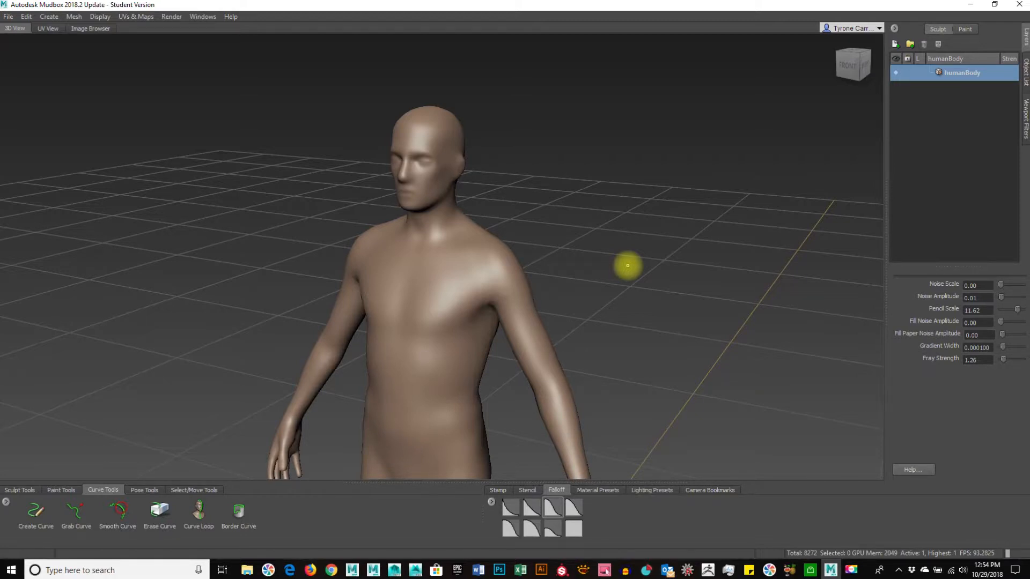
Turn on the wireframe display over the body and view the chest and upper body from the front.
key("w")
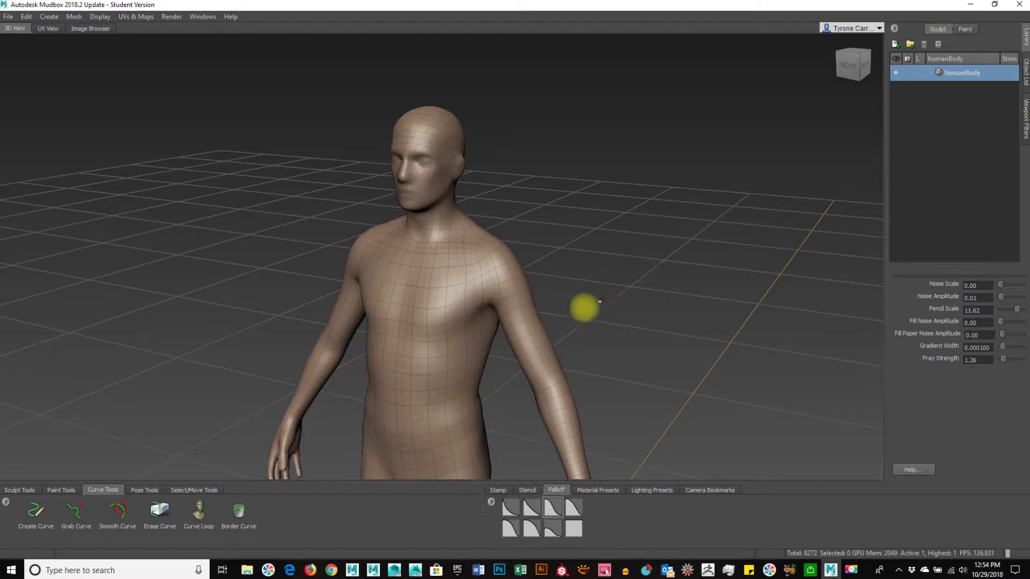
right_click_drag(535, 329, 594, 337, "alt")
left_click_drag(594, 337, 694, 331, "alt")
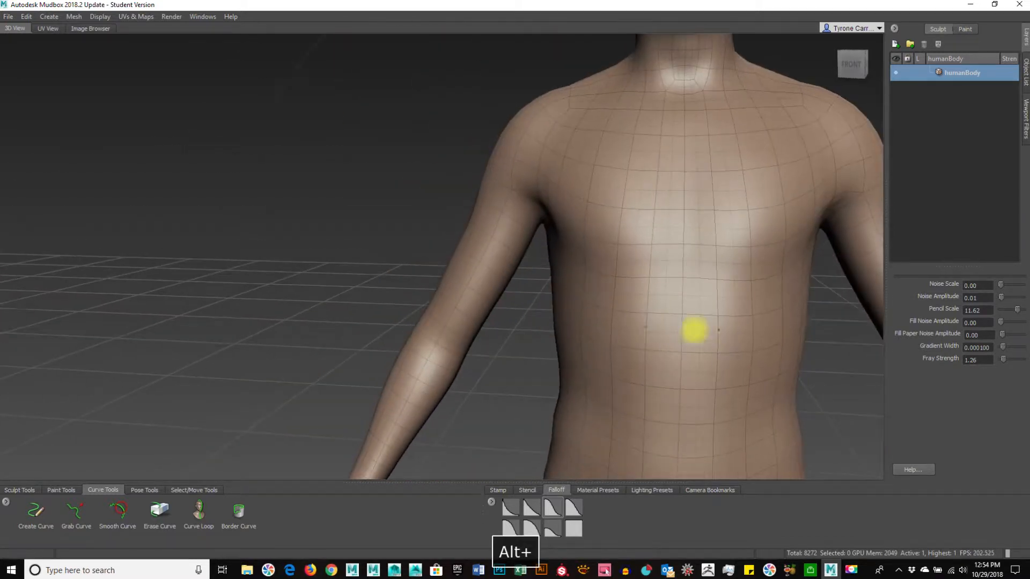
middle_click_drag(823, 323, 784, 329, "alt")
key("f")
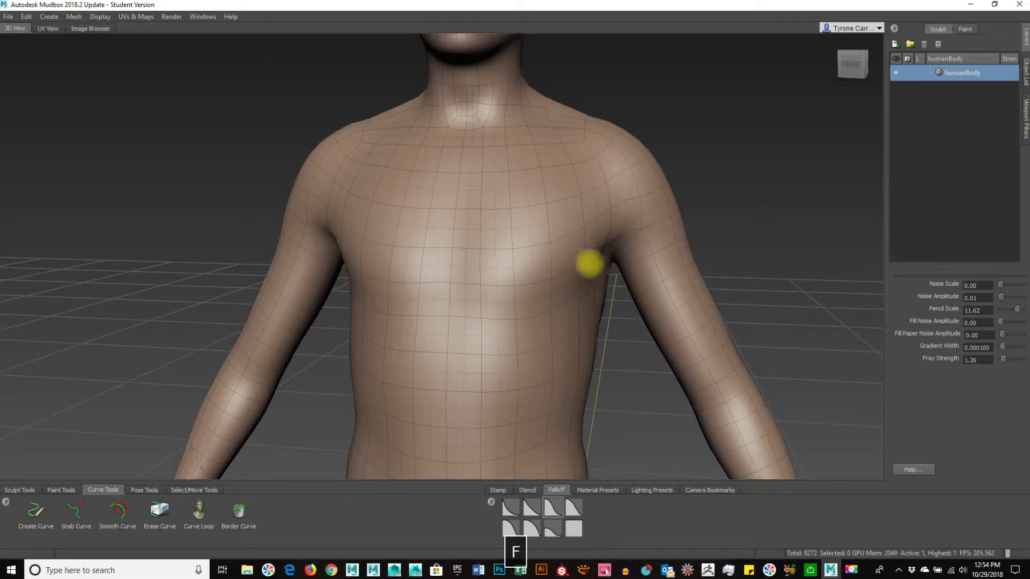
right_click_drag(391, 272, 936, 283, "alt")
left_click_drag(467, 312, 533, 280, "alt")
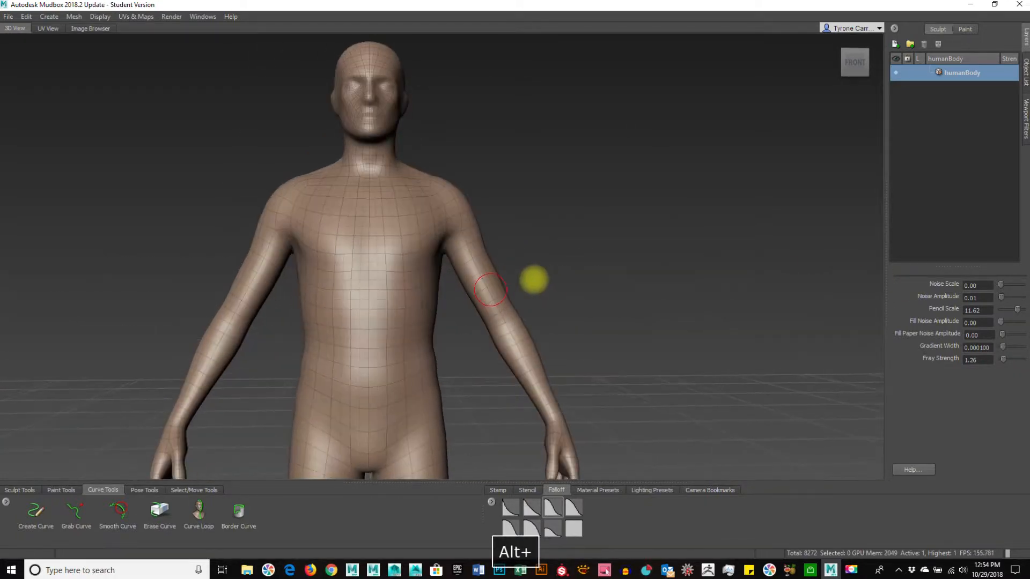
Examine the wireframe's edge flow around the shoulders, chest, abdomen and arms from several angles.
right_click_drag(412, 294, 730, 286, "alt")
middle_click_drag(387, 197, 605, 270, "alt")
right_click_drag(604, 271, 665, 286, "alt")
left_click_drag(665, 286, 646, 285, "alt")
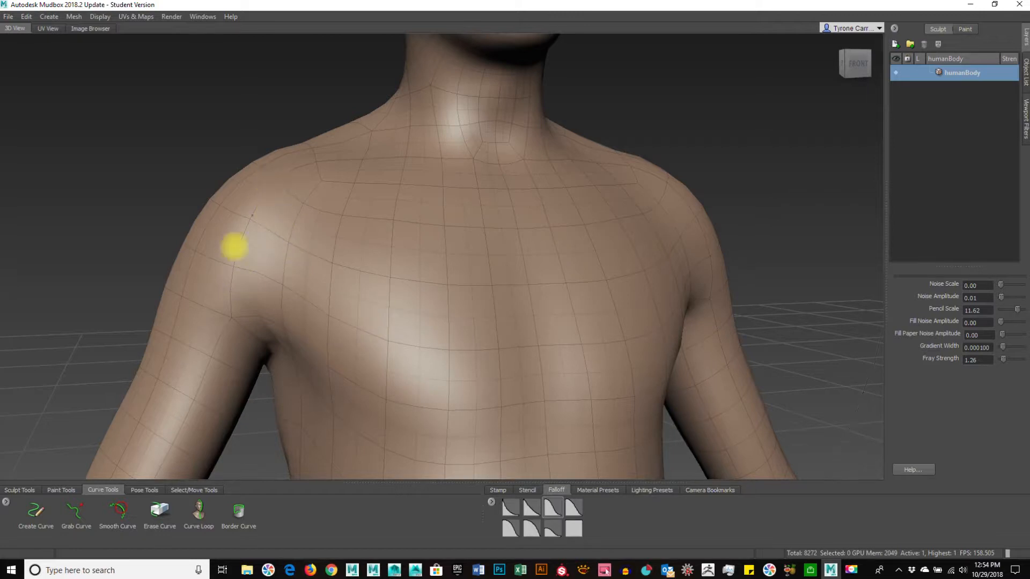
middle_click_drag(558, 350, 563, 241, "alt")
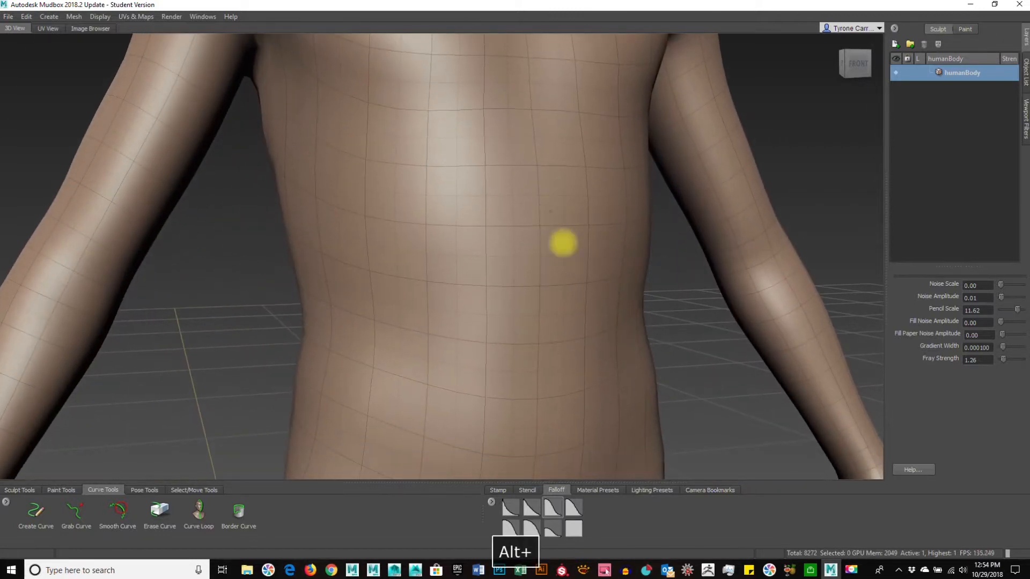
right_click_drag(613, 289, 448, 255, "alt")
left_click_drag(449, 254, 345, 193, "alt")
middle_click_drag(499, 372, 478, 292, "alt")
left_click_drag(489, 314, 433, 430, "alt")
left_click_drag(625, 350, 559, 318, "alt")
middle_click_drag(455, 244, 559, 307, "alt")
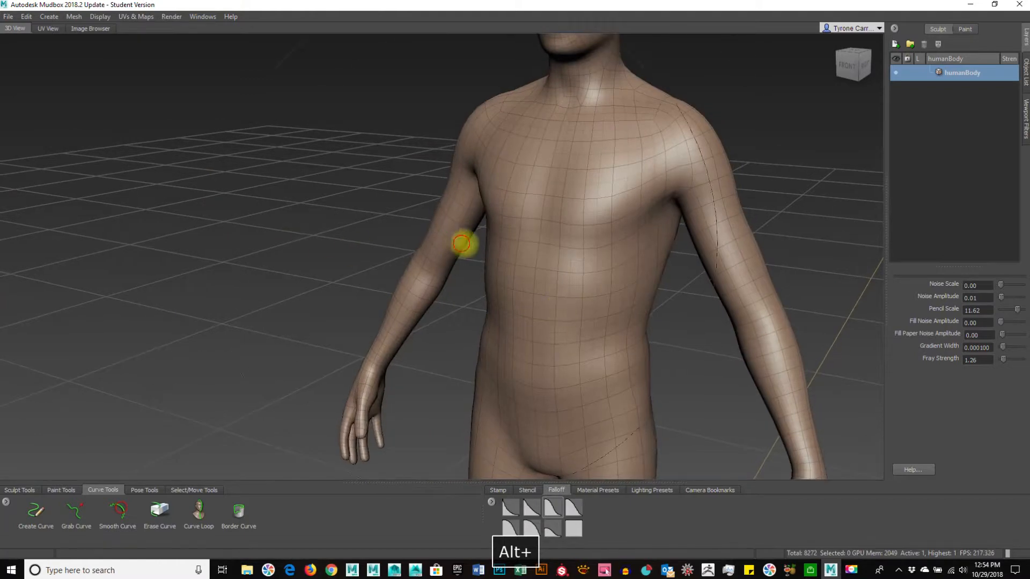
left_click_drag(464, 243, 517, 245, "alt")
left_click_drag(606, 232, 499, 290, "alt")
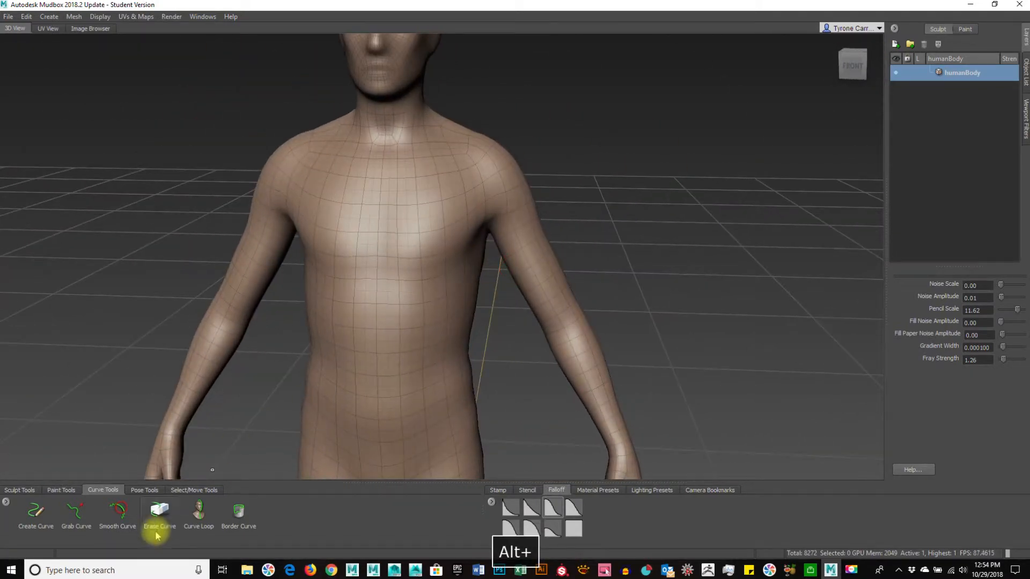
left_click(24, 517)
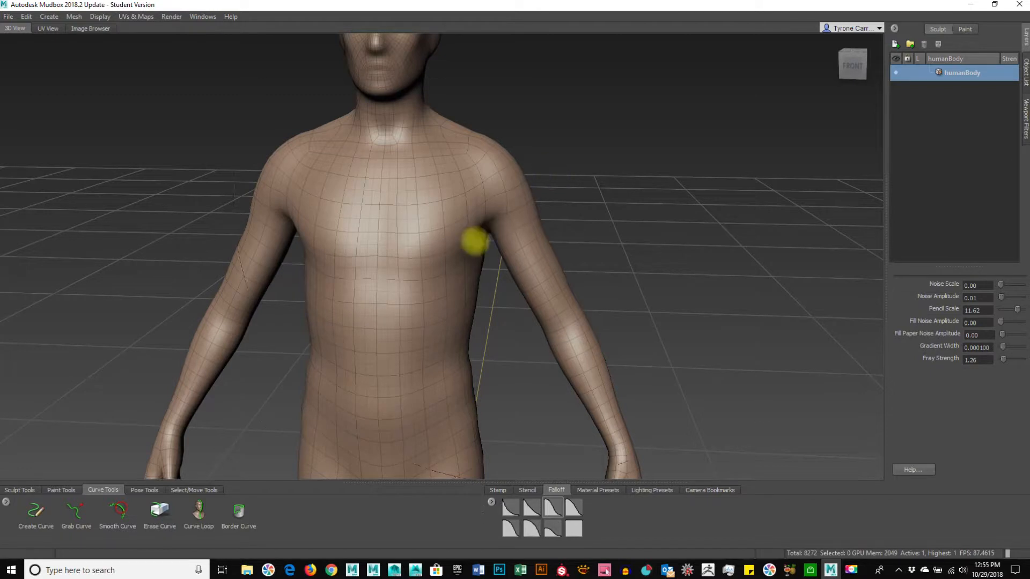
left_click_drag(348, 302, 340, 359, "alt")
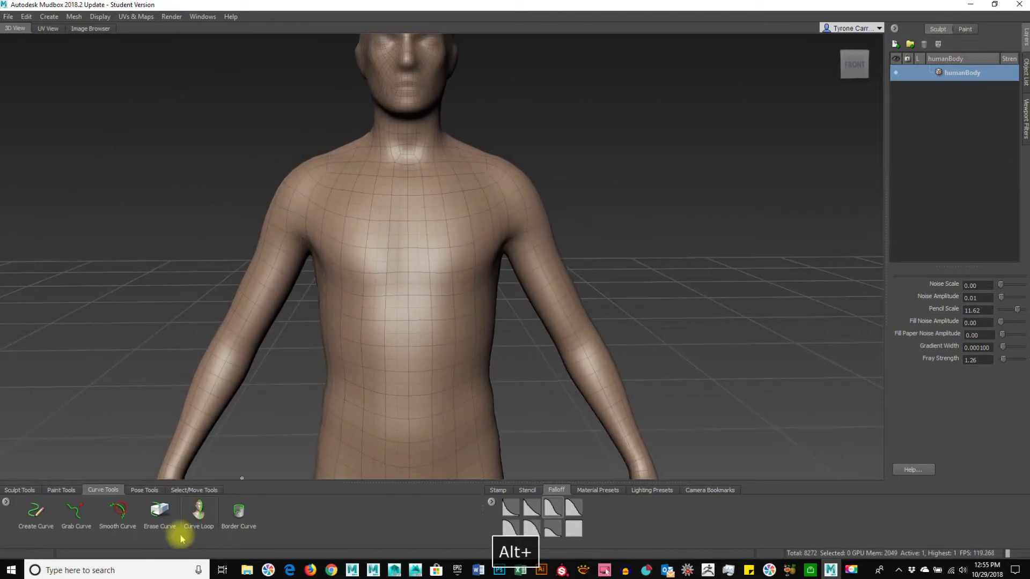
left_click(45, 524)
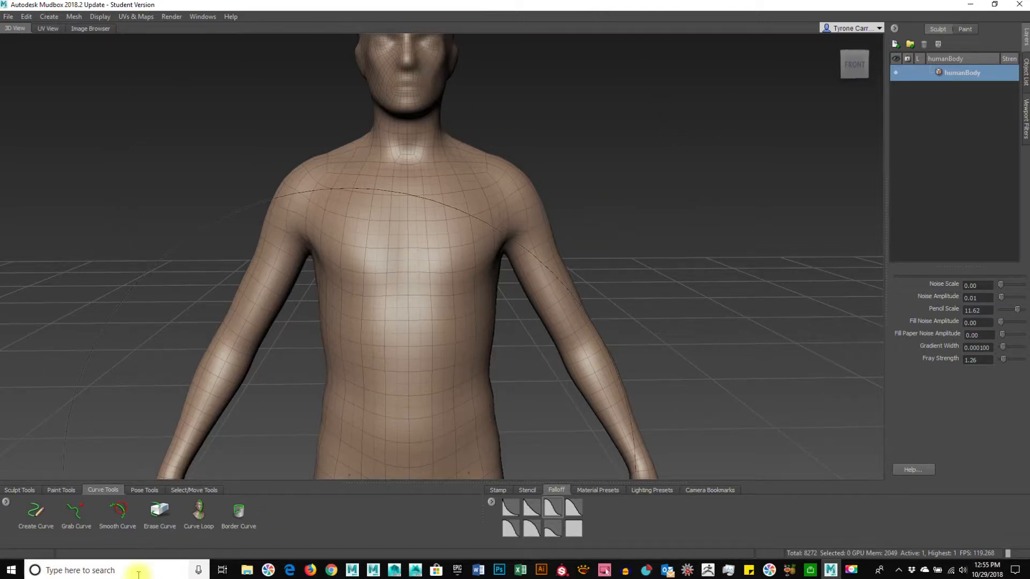
Show the pose tools and view the figure from head to thighs from the front.
left_click(145, 491)
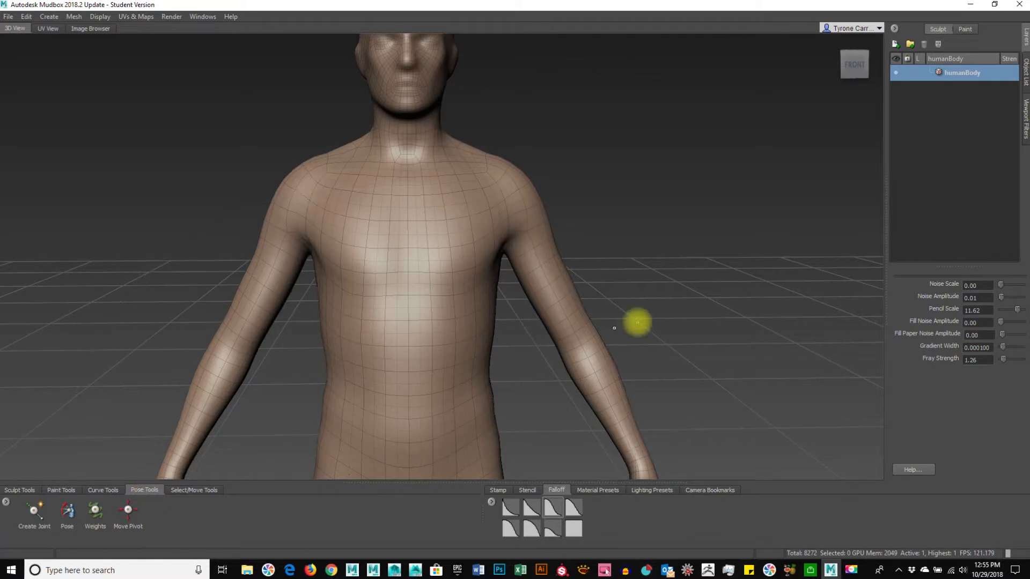
right_click_drag(637, 322, 318, 338, "alt")
left_click_drag(466, 360, 447, 356, "alt")
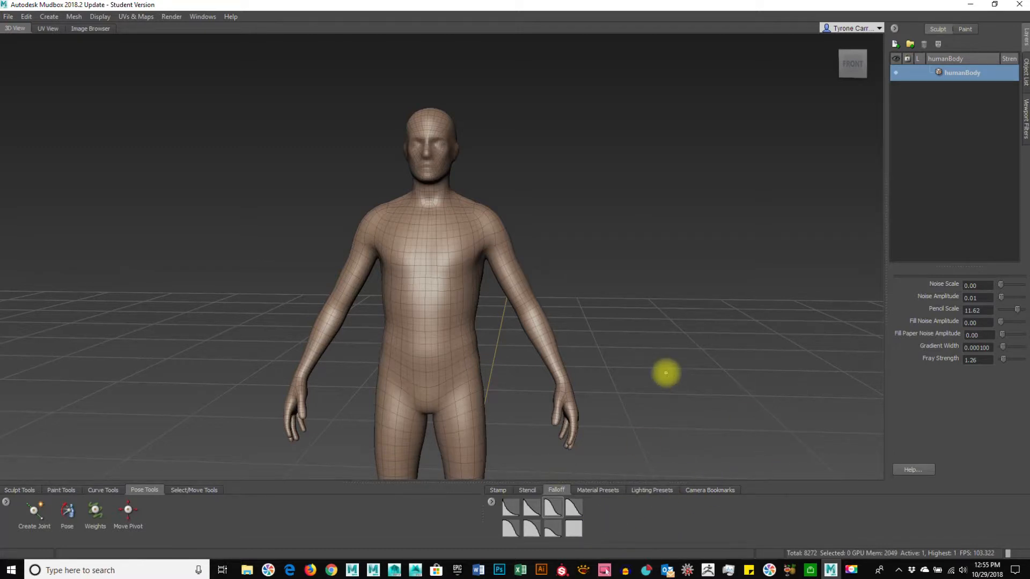
left_click_drag(510, 404, 552, 396, "alt")
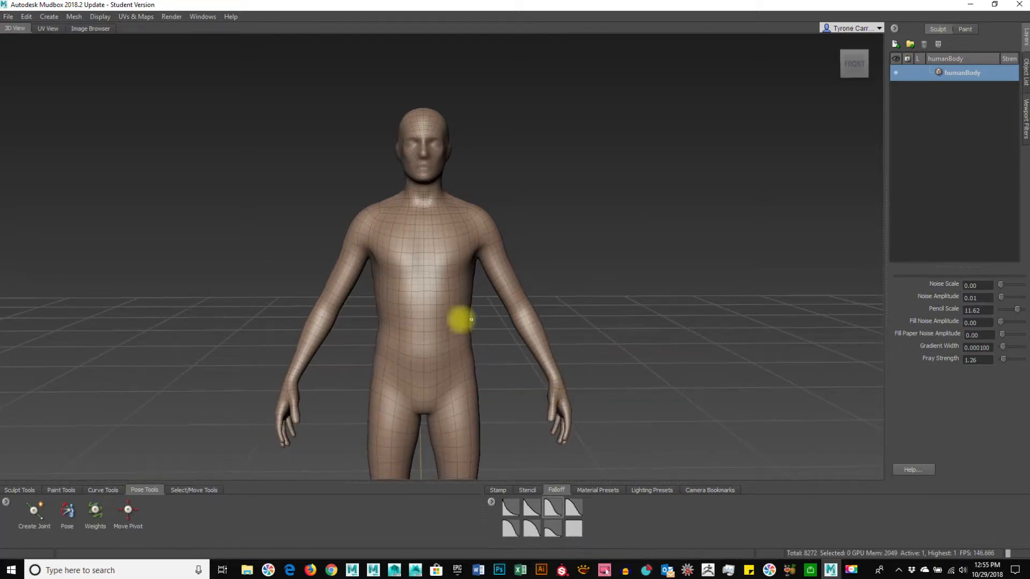
Create an interior joint at the left shoulder with its influence extended down the arm to the hand.
mouse_move(633, 387)
left_mouse_down("alt")
mouse_move(617, 383)
mouse_move(631, 386)
left_mouse_up("alt")
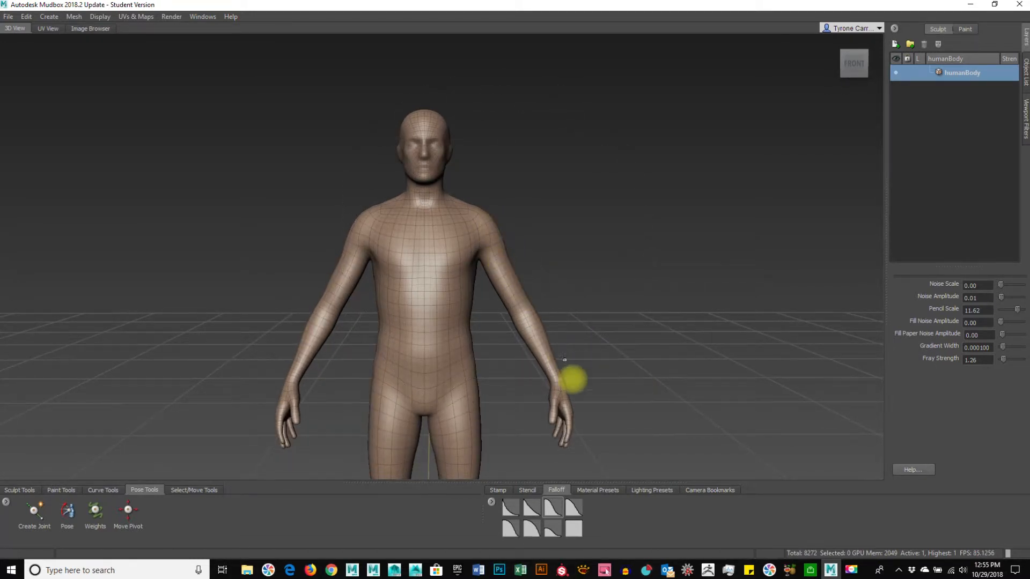
left_click(35, 513)
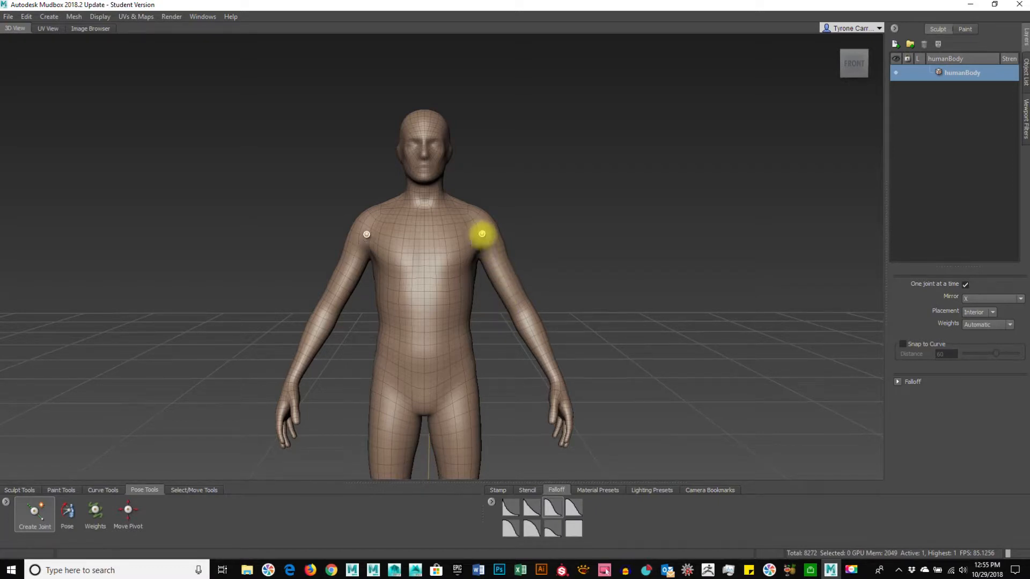
left_click_drag(482, 234, 559, 398)
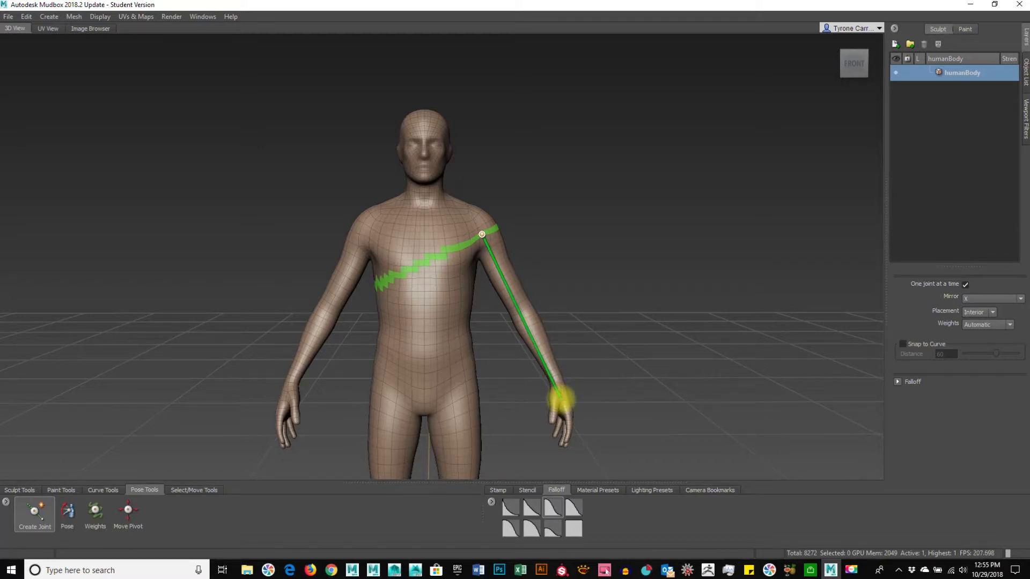
left_click_drag(560, 398, 561, 399)
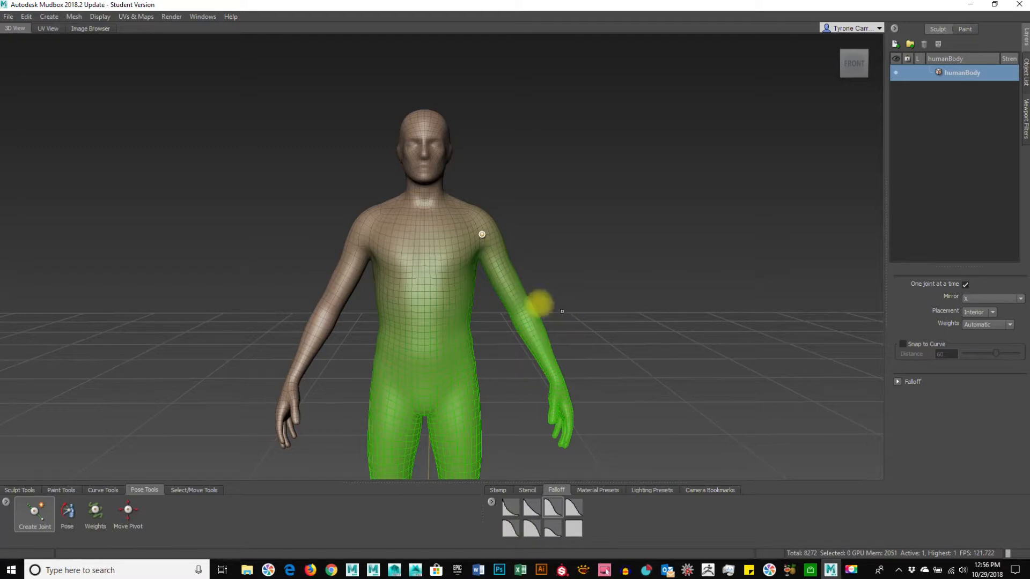
middle_click_drag(575, 381, 507, 356, "alt")
right_click_drag(538, 362, 699, 364, "alt")
middle_click_drag(700, 363, 642, 350, "alt")
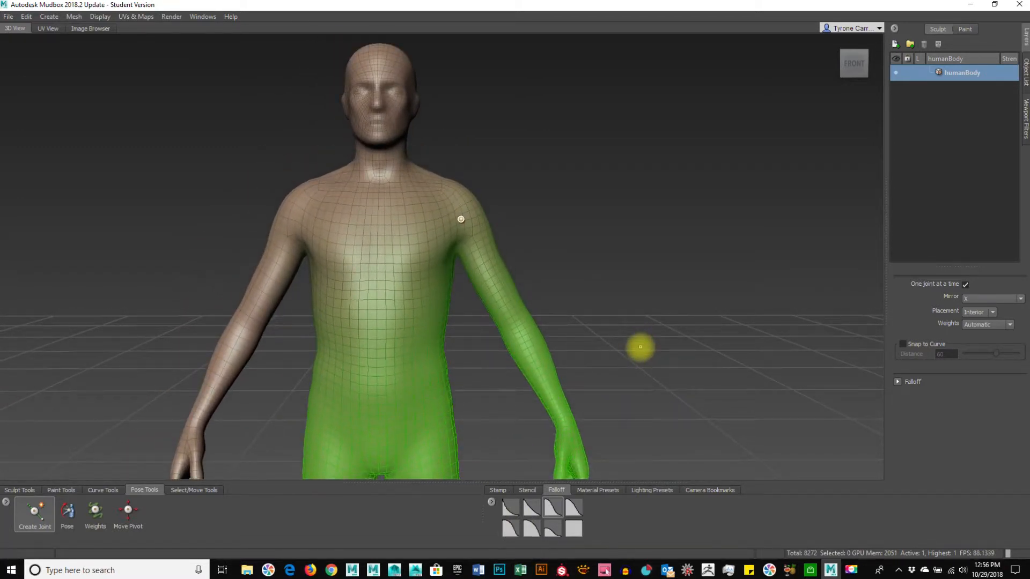
Try rotating the left arm upward around the shoulder joint with the Pose tool, and undo the pose.
left_click(78, 512)
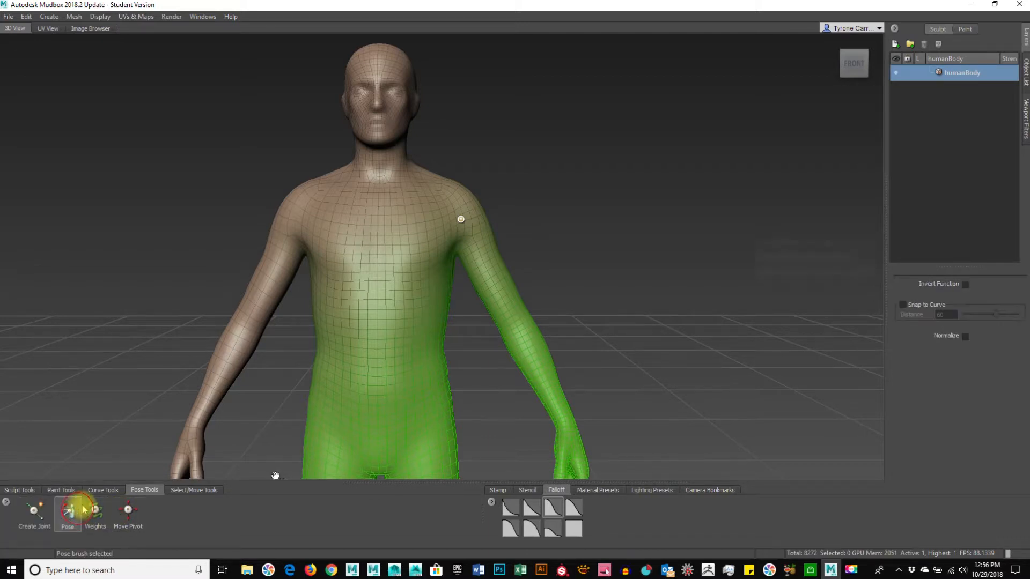
left_click_drag(522, 200, 473, 167)
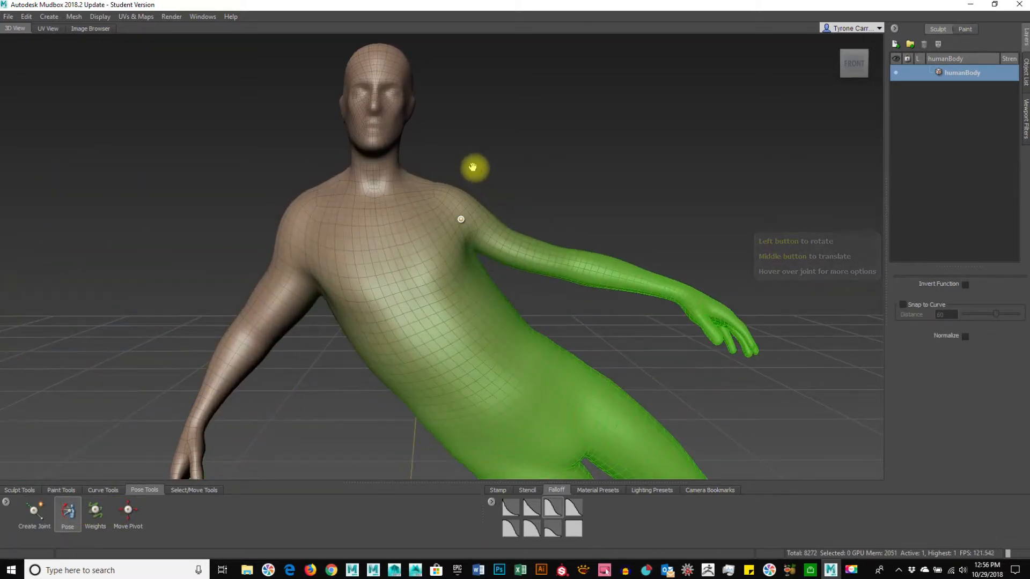
key("ctrl+z")
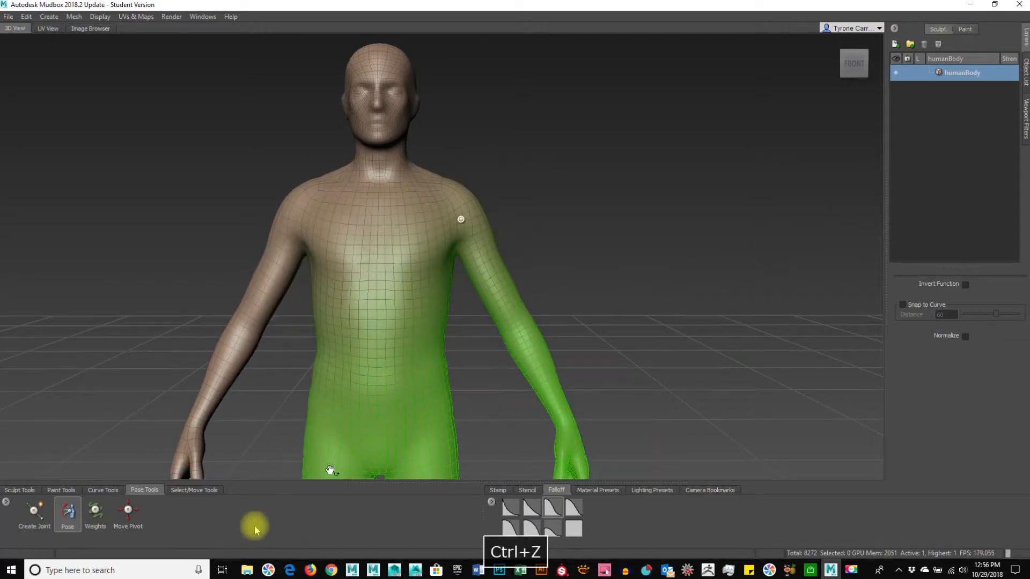
Set the Weights brush size to 11.99 and erase the joint weights from the front of the torso and legs.
left_click(96, 509)
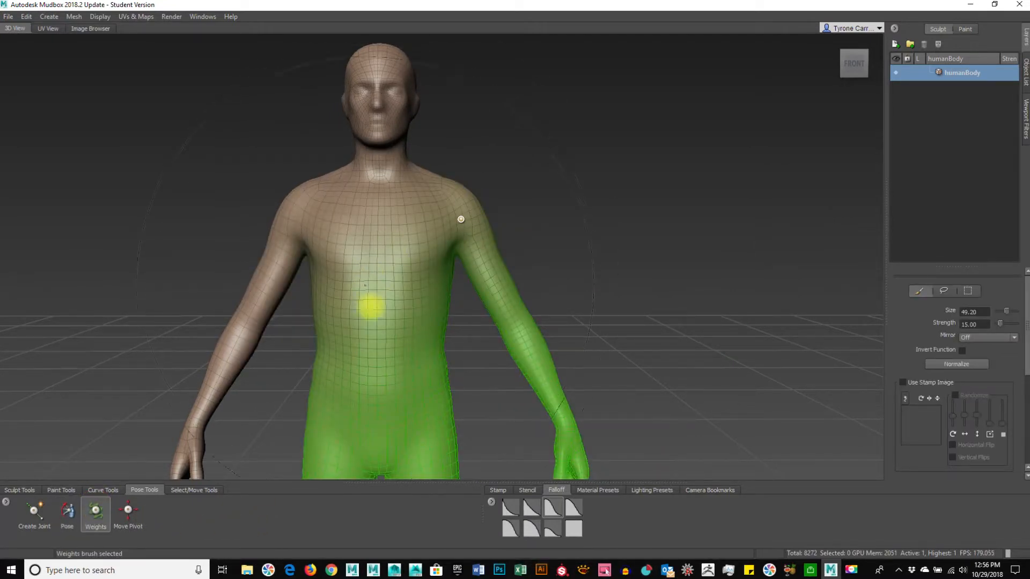
key("b")
left_click_drag(379, 299, 269, 322)
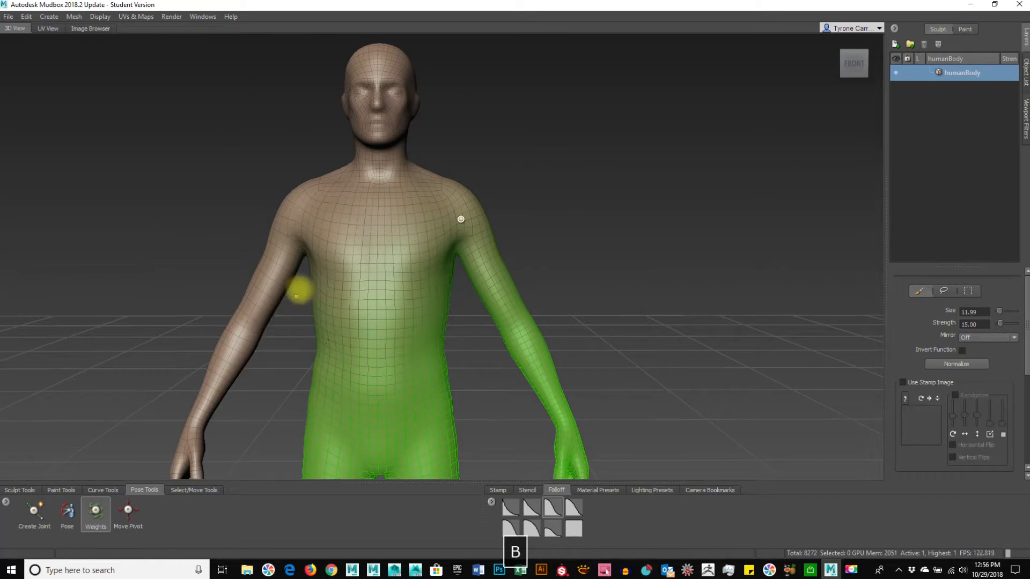
mouse_move(361, 306)
left_mouse_down("ctrl")
mouse_move(361, 335)
mouse_move(340, 349)
mouse_move(349, 371)
mouse_move(423, 337)
mouse_move(424, 266)
mouse_move(409, 384)
mouse_move(322, 340)
mouse_move(386, 234)
mouse_move(340, 252)
mouse_move(349, 267)
mouse_move(292, 340)
mouse_move(426, 412)
mouse_move(427, 323)
left_mouse_up("ctrl")
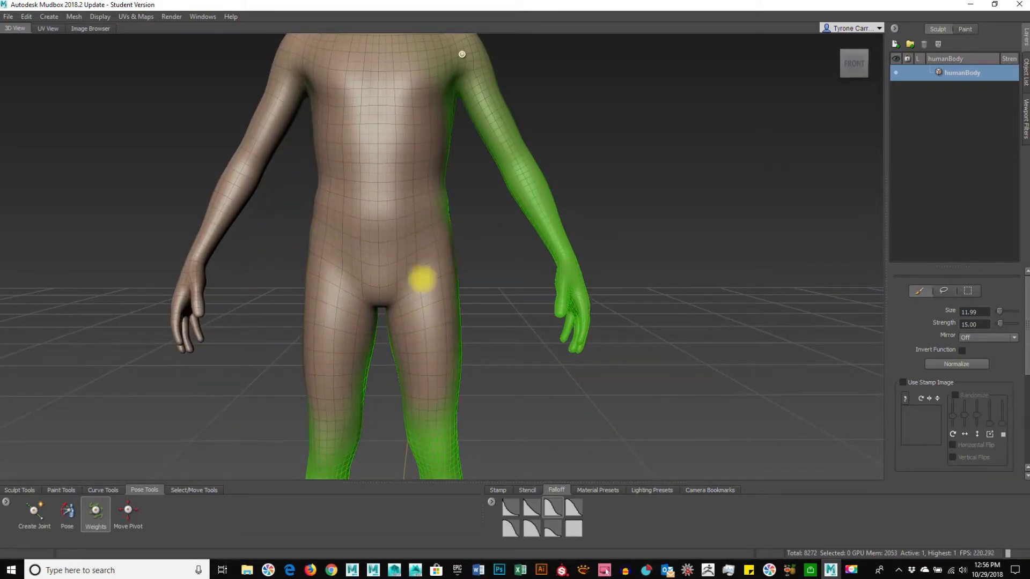
left_click_drag(366, 396, 358, 398, "ctrl")
middle_click_drag(434, 359, 425, 216, "alt")
mouse_move(356, 180)
left_mouse_down("ctrl")
mouse_move(313, 363)
mouse_move(318, 345)
mouse_move(324, 430)
mouse_move(338, 399)
left_mouse_up("ctrl")
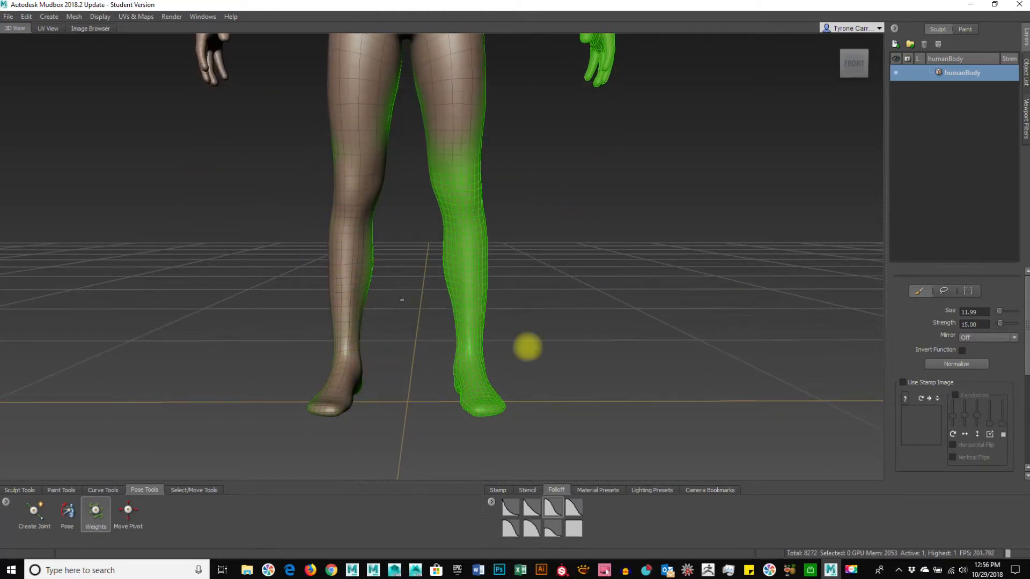
Erase the weights from the outer left lower leg, set mirroring to X and clear the foot.
mouse_move(526, 347)
left_mouse_down("alt")
mouse_move(422, 400)
mouse_move(524, 252)
left_mouse_up("alt")
mouse_move(574, 204)
left_mouse_down("ctrl")
mouse_move(552, 361)
mouse_move(533, 414)
mouse_move(594, 370)
left_mouse_up("ctrl")
left_click(1007, 344)
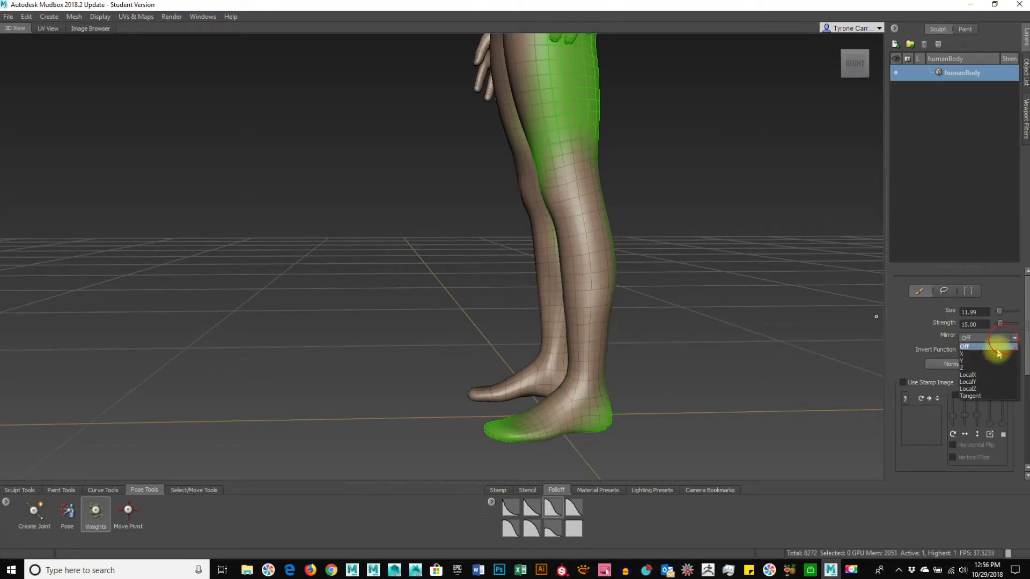
left_click(989, 349)
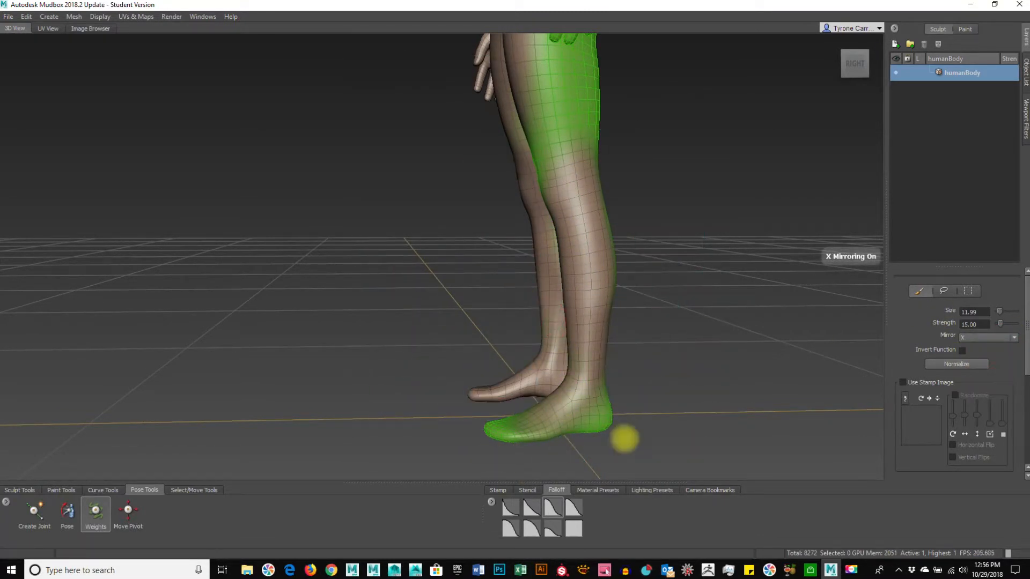
mouse_move(561, 368)
left_mouse_down("ctrl")
mouse_move(585, 399)
mouse_move(615, 396)
mouse_move(478, 433)
left_mouse_up("ctrl")
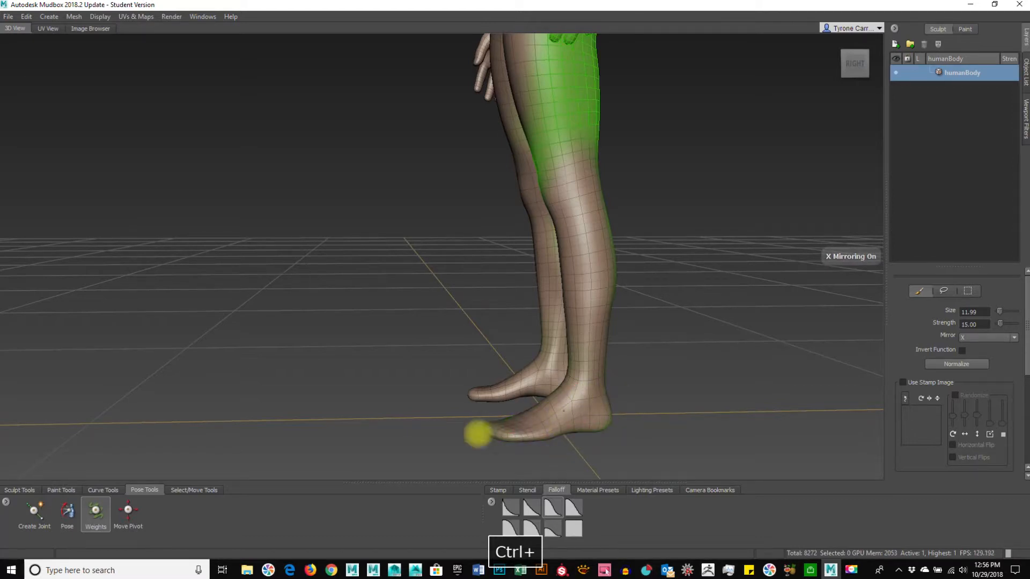
Erase the remaining joint weights from the backs of the legs and the buttocks.
left_click_drag(474, 255, 682, 216, "alt")
right_click_drag(683, 216, 454, 209, "alt")
mouse_move(453, 209)
left_mouse_down("ctrl")
mouse_move(437, 361)
mouse_move(480, 308)
mouse_move(489, 394)
left_mouse_up("ctrl")
left_click_drag(518, 295, 363, 310, "alt")
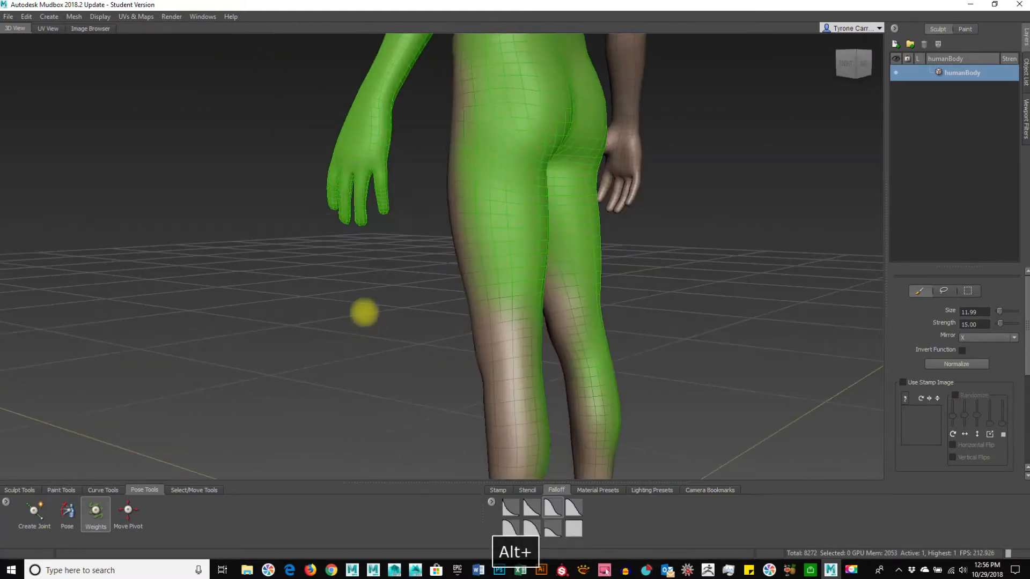
mouse_move(522, 131)
left_mouse_down("ctrl")
mouse_move(492, 121)
mouse_move(507, 275)
mouse_move(529, 232)
mouse_move(552, 230)
mouse_move(538, 204)
mouse_move(573, 396)
mouse_move(605, 481)
left_mouse_up("ctrl")
mouse_move(618, 225)
left_mouse_down("alt")
mouse_move(616, 305)
mouse_move(510, 329)
mouse_move(473, 315)
mouse_move(481, 296)
left_mouse_up("alt")
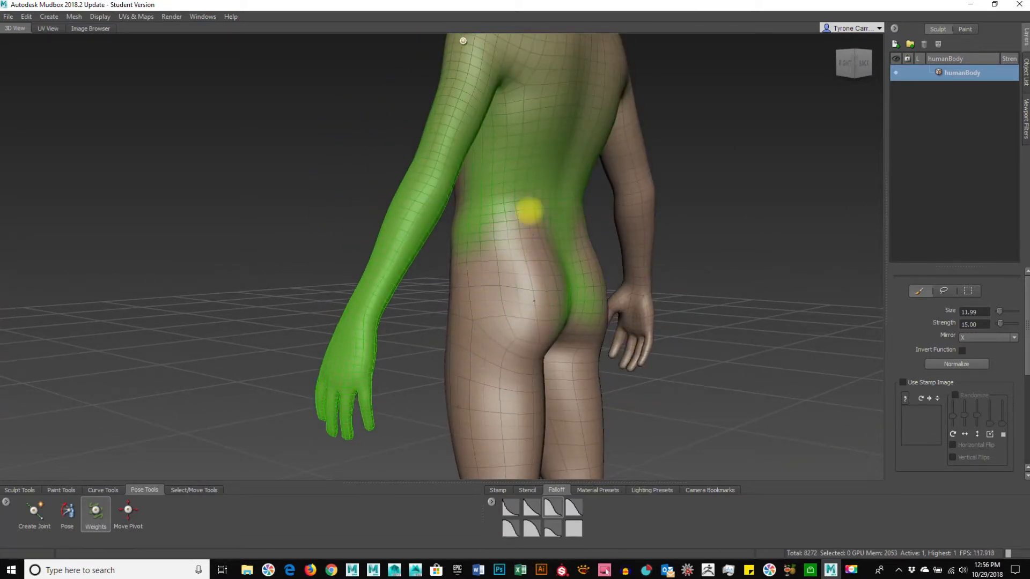
Erase the joint weights from the lower back and the left side of the torso.
left_click_drag(529, 210, 493, 254, "ctrl")
mouse_move(538, 346)
left_mouse_down("ctrl")
mouse_move(589, 122)
mouse_move(584, 258)
mouse_move(514, 285)
left_mouse_up("ctrl")
mouse_move(555, 250)
left_mouse_down("alt")
mouse_move(536, 333)
mouse_move(547, 338)
mouse_move(540, 191)
mouse_move(555, 166)
left_mouse_up("alt")
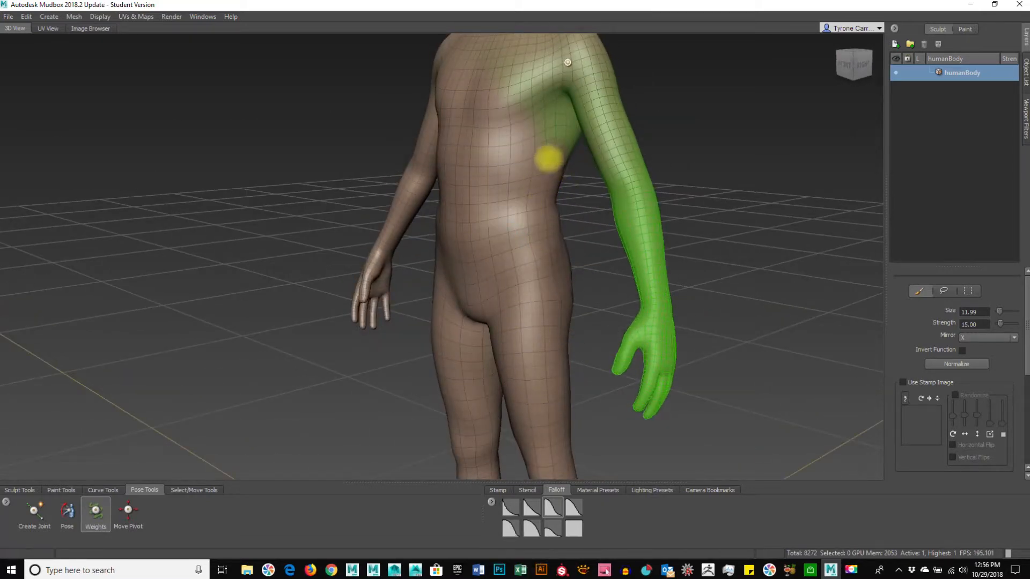
Set the Weights brush strength to 2.68 and soften the weights around the left armpit, back and chest.
mouse_move(465, 225)
left_mouse_down("alt")
mouse_move(432, 294)
mouse_move(479, 310)
mouse_move(159, 269)
left_mouse_up("alt")
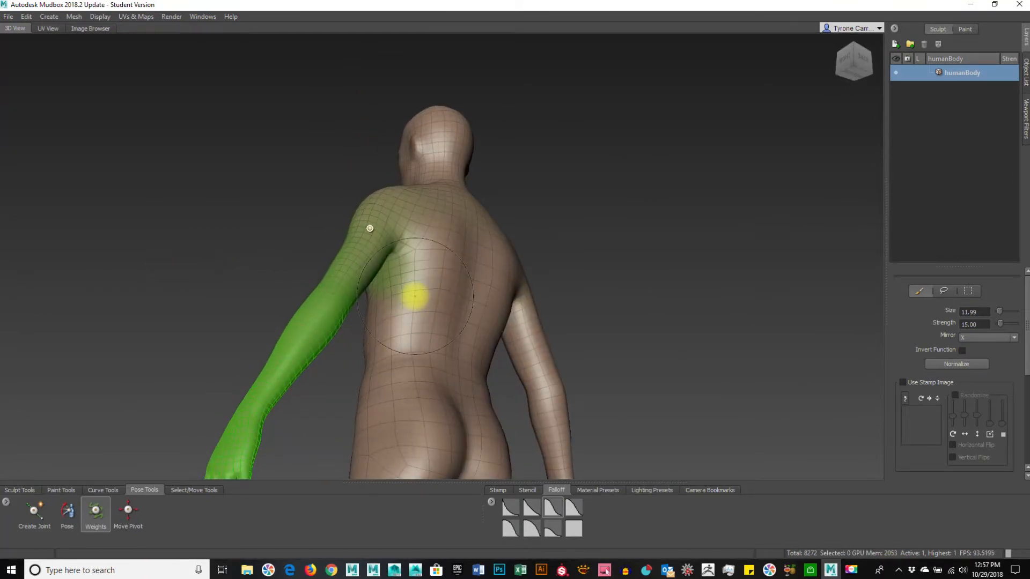
mouse_move(406, 333)
left_mouse_down("ctrl")
mouse_move(414, 296)
mouse_move(370, 295)
left_mouse_up("ctrl")
left_click_drag(411, 333, 677, 358, "alt")
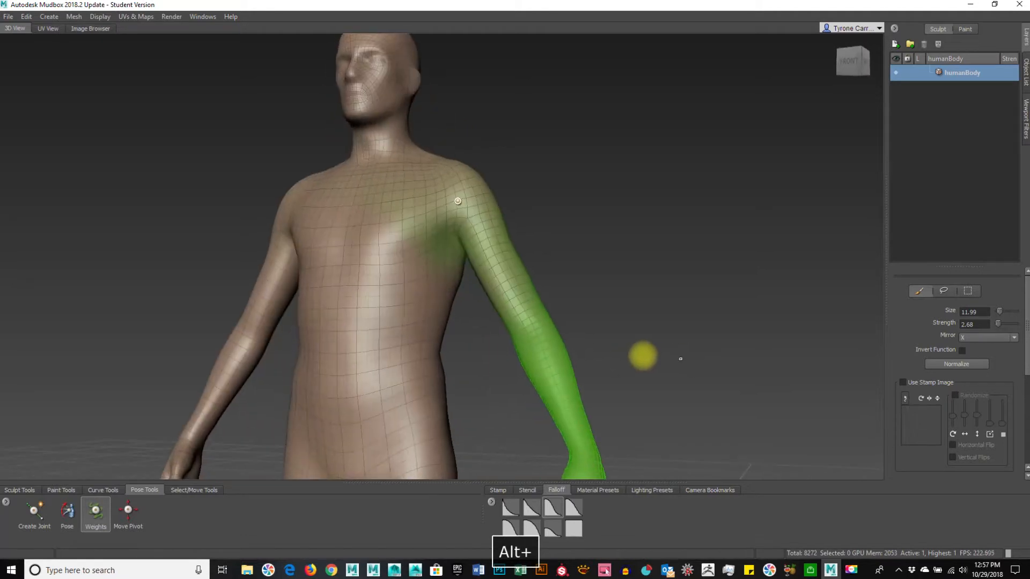
left_click_drag(429, 260, 450, 301, "ctrl")
left_click_drag(421, 268, 450, 270, "ctrl")
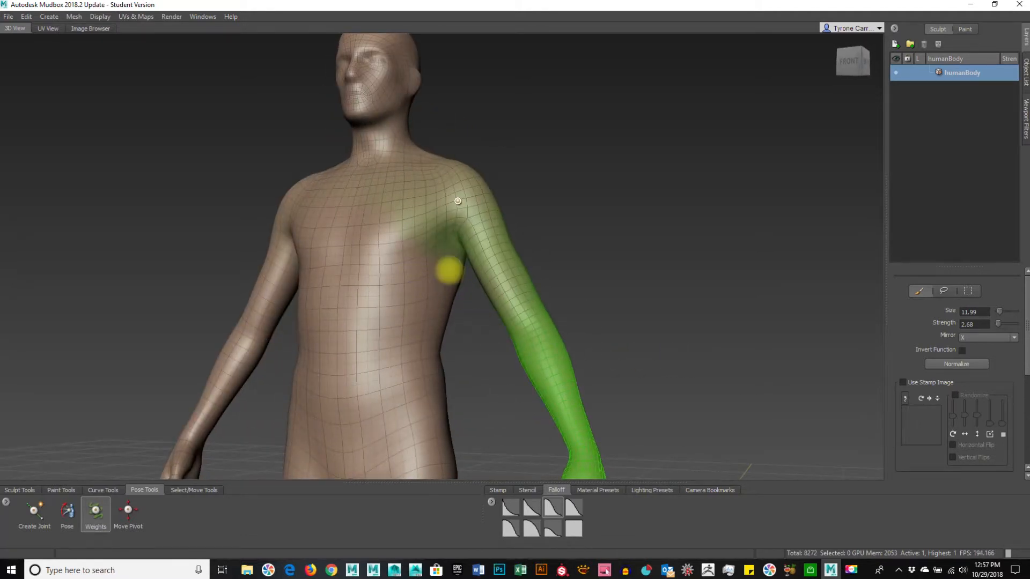
Try posing the left arm around the shoulder joint with the cleaned-up weights, and undo the pose.
right_click_drag(452, 335, 82, 572, "alt")
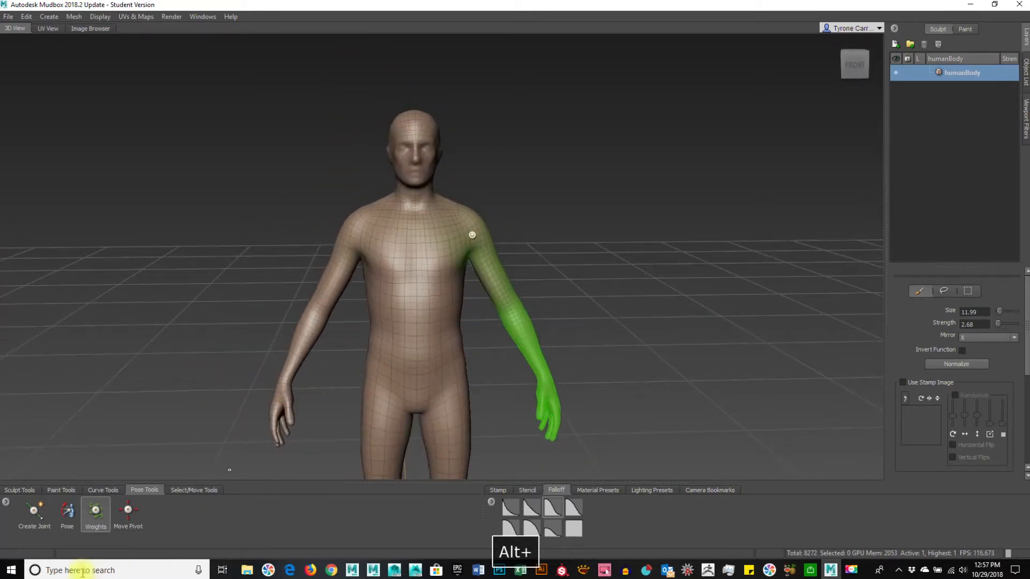
left_click(66, 512)
left_click_drag(547, 211, 455, 184)
left_click_drag(499, 327, 615, 357, "alt")
key("ctrl+z")
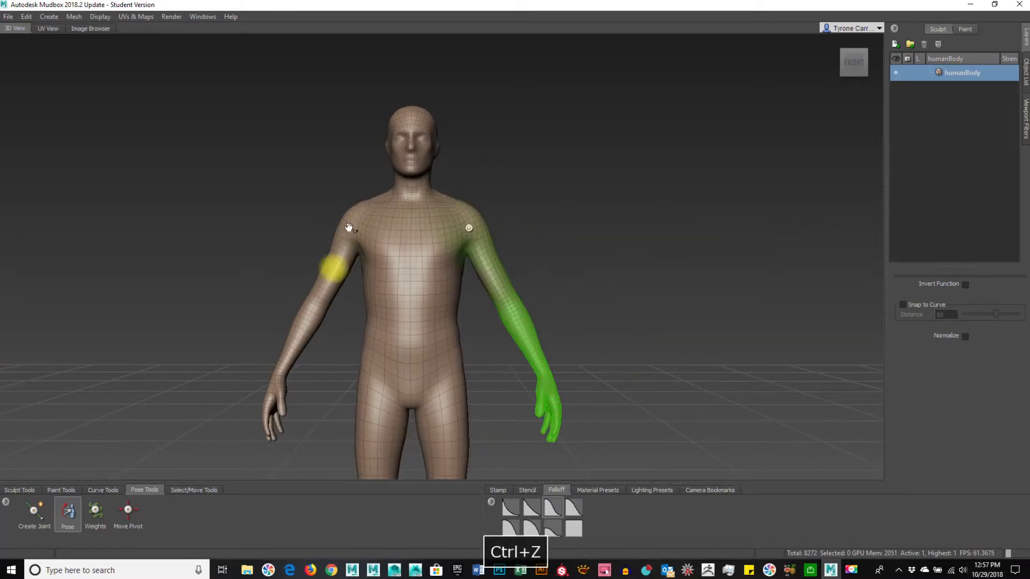
Delete the shoulder joint and create a new one in the left upper arm with influence down to the hand.
right_click_drag(586, 368, 557, 290, "alt")
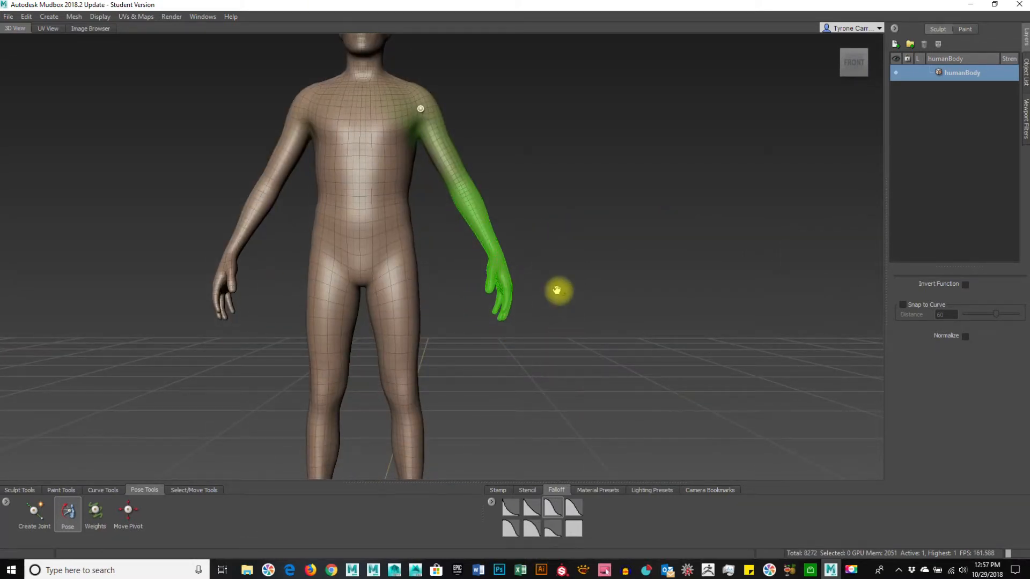
middle_click_drag(482, 260, 497, 299, "alt")
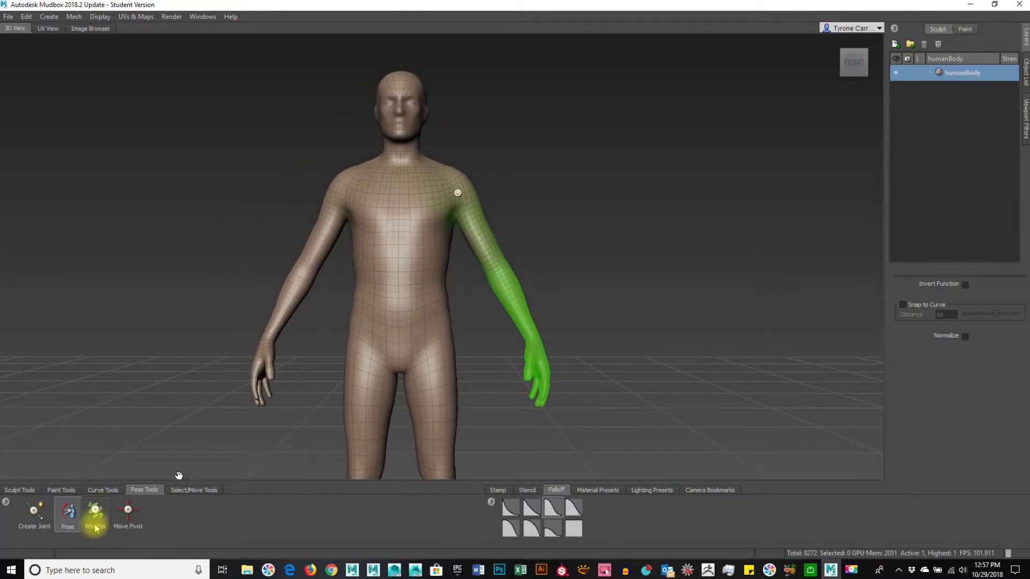
left_click(33, 515)
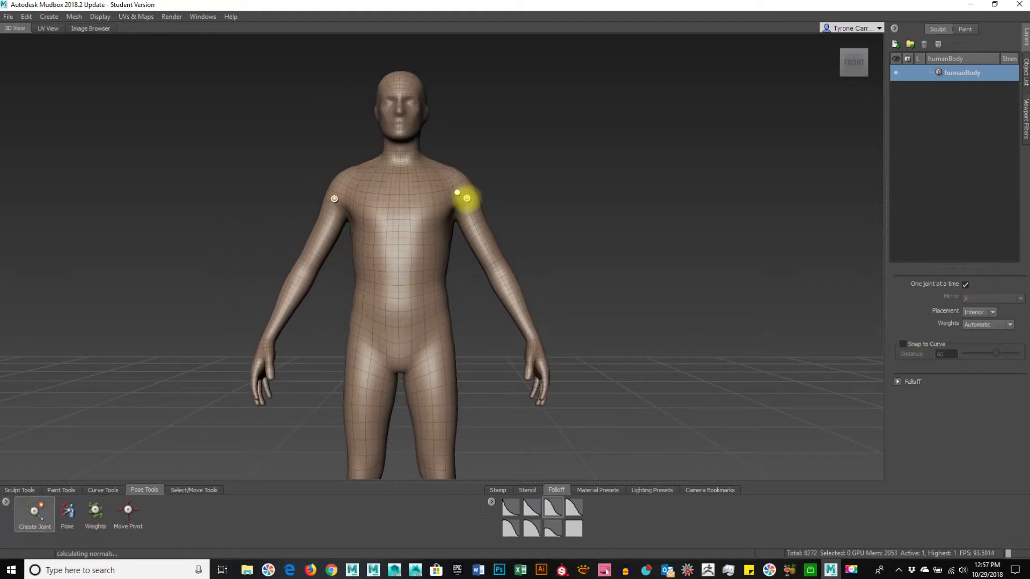
left_click(459, 192, "ctrl")
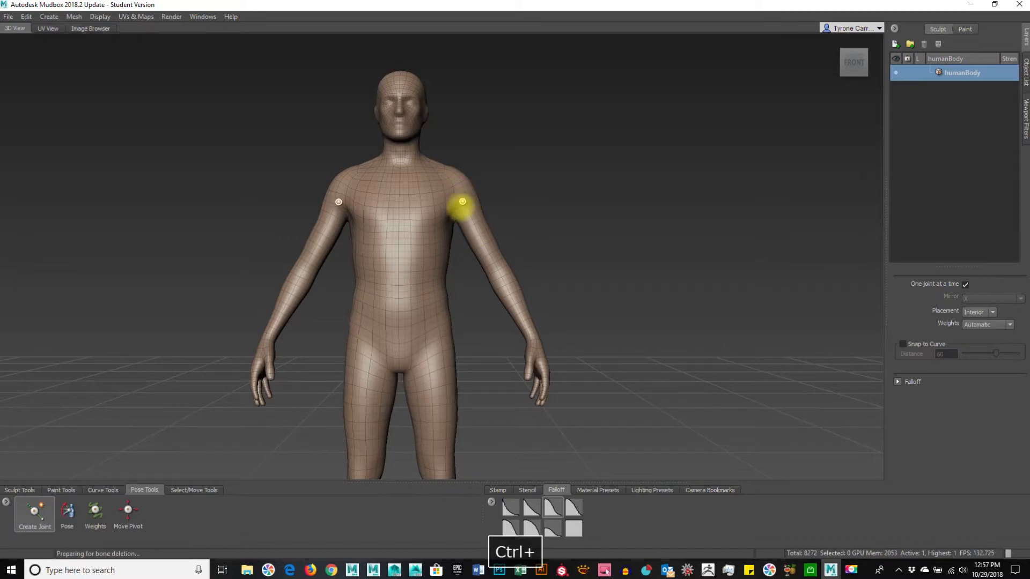
left_click_drag(470, 220, 563, 407)
left_click_drag(742, 433, 703, 424, "alt")
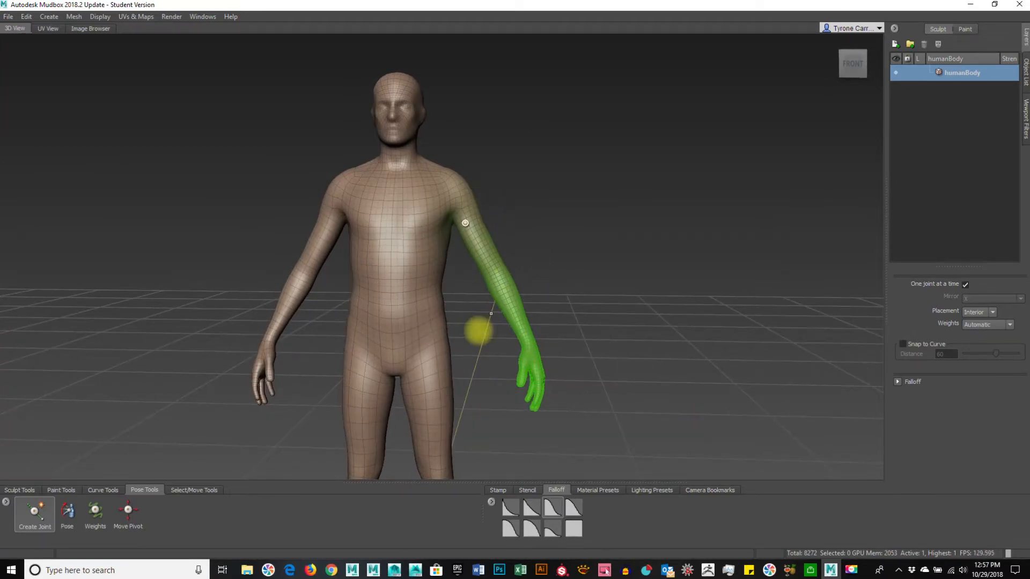
Try rotating the left arm above the head around the new upper-arm joint, and undo the pose.
left_click(77, 520)
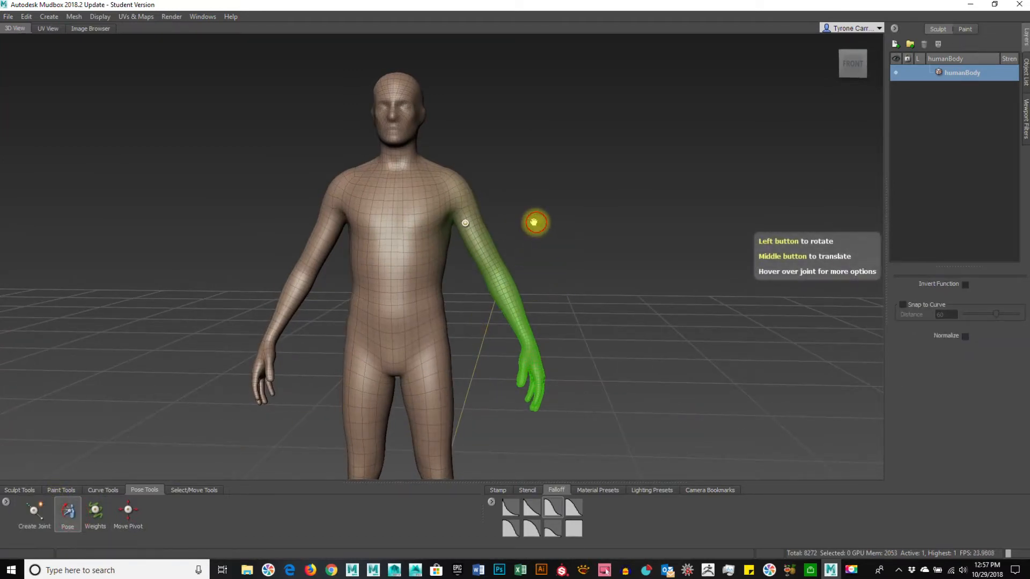
left_click_drag(533, 223, 214, 214)
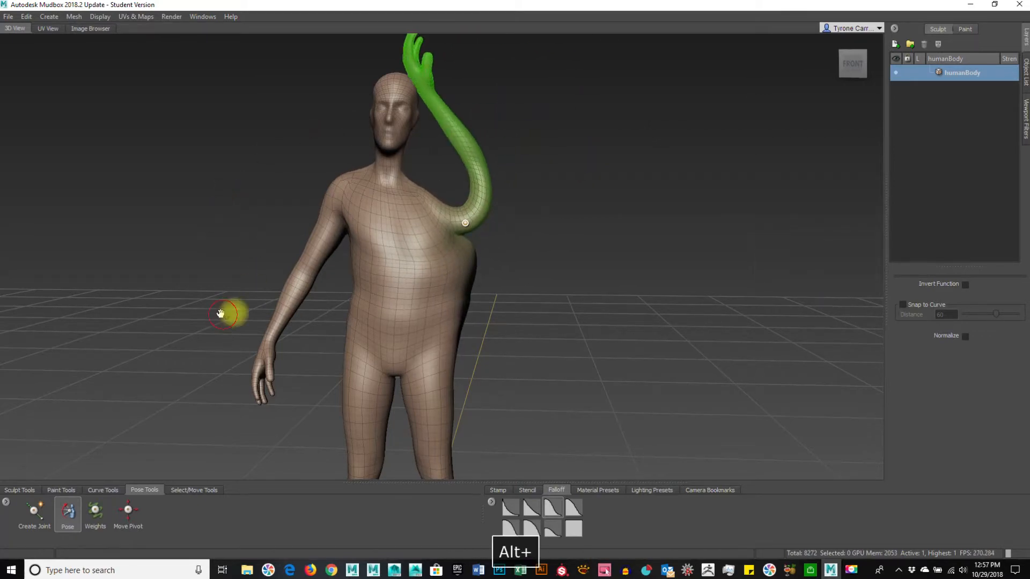
mouse_move(232, 310)
left_mouse_down("alt")
mouse_move(118, 330)
mouse_move(223, 315)
left_mouse_up("alt")
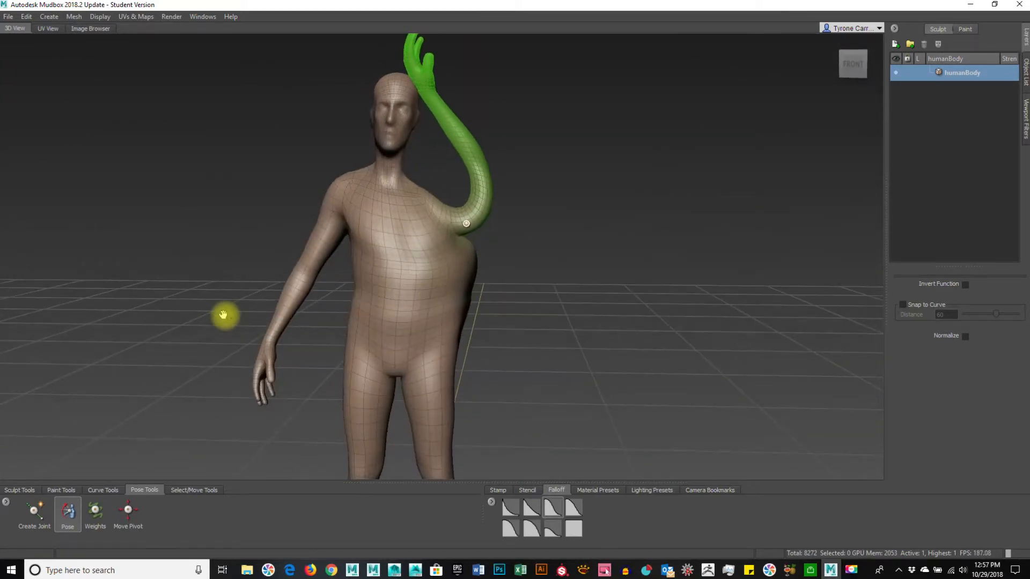
key("ctrl+z")
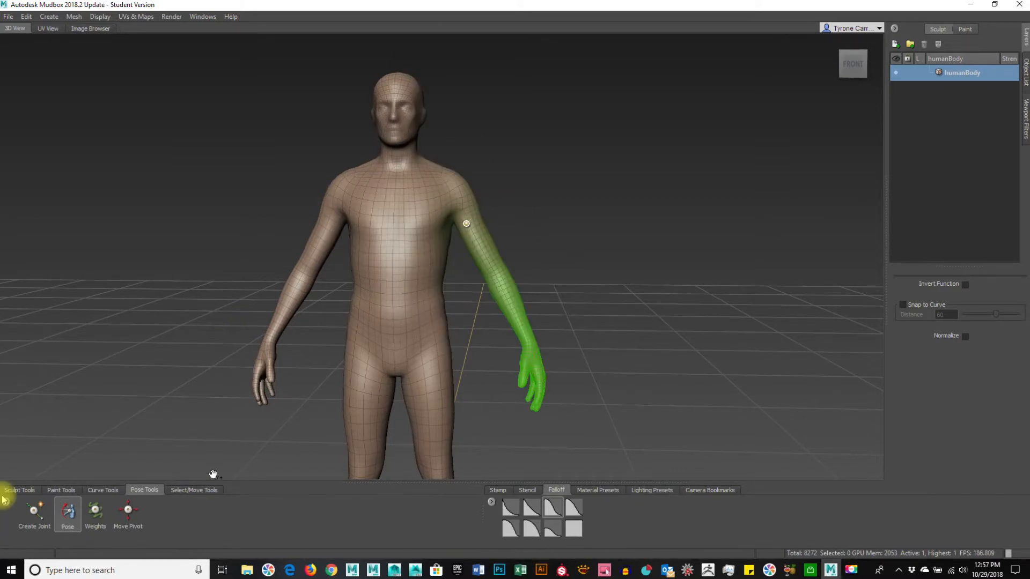
Delete the joint in the left upper arm of the human body mesh.
left_click(18, 490)
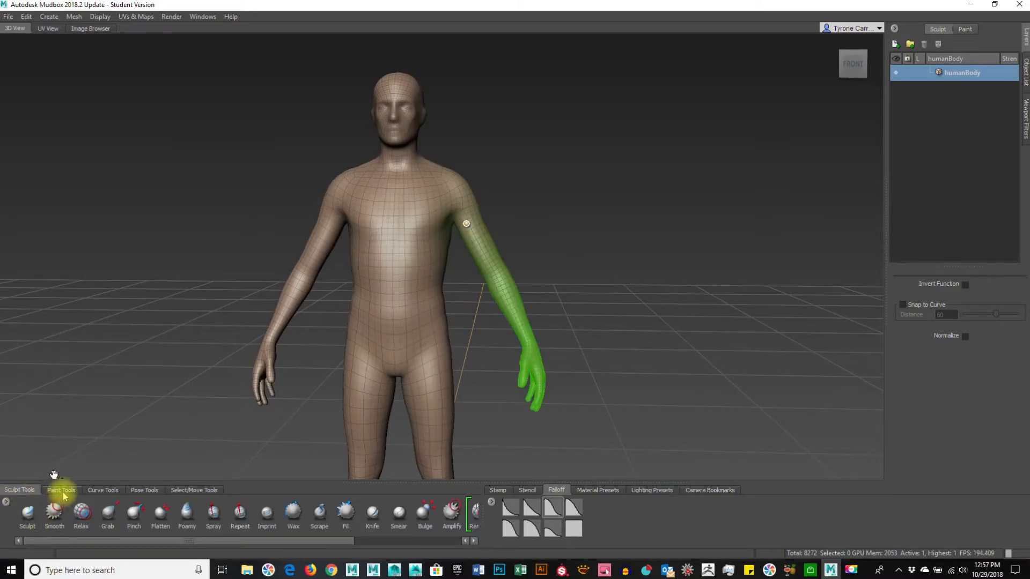
left_click(143, 490)
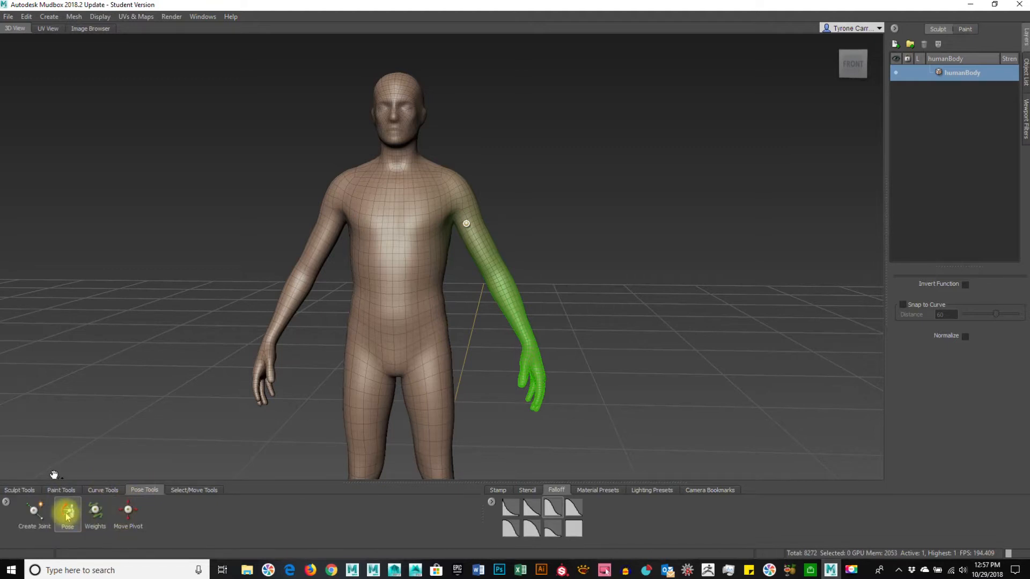
left_click(38, 511)
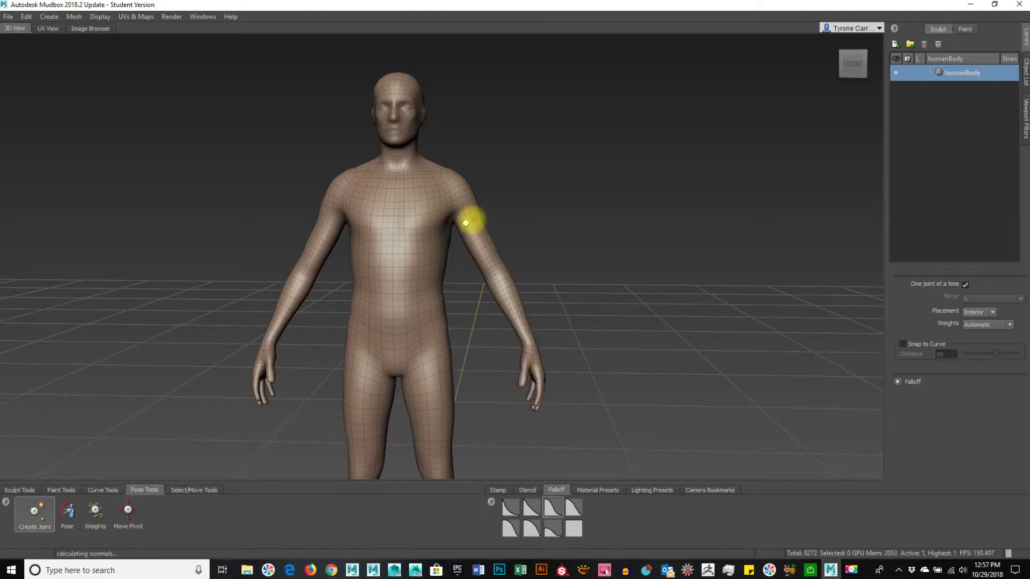
key("ctrl")
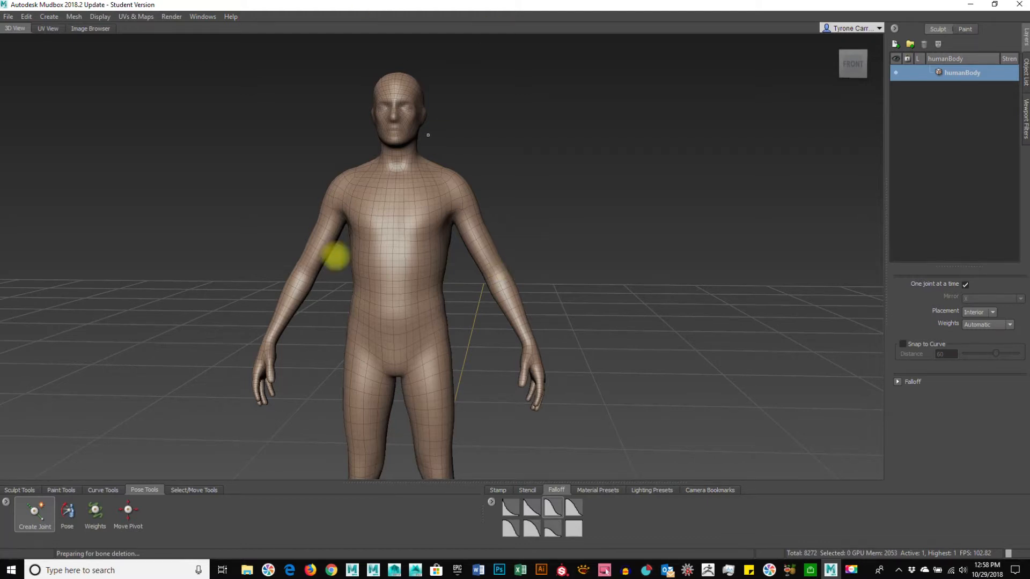
right_click_drag(467, 279, 348, 290, "alt")
middle_click_drag(448, 326, 443, 275, "alt")
right_click_drag(441, 249, 578, 283, "alt")
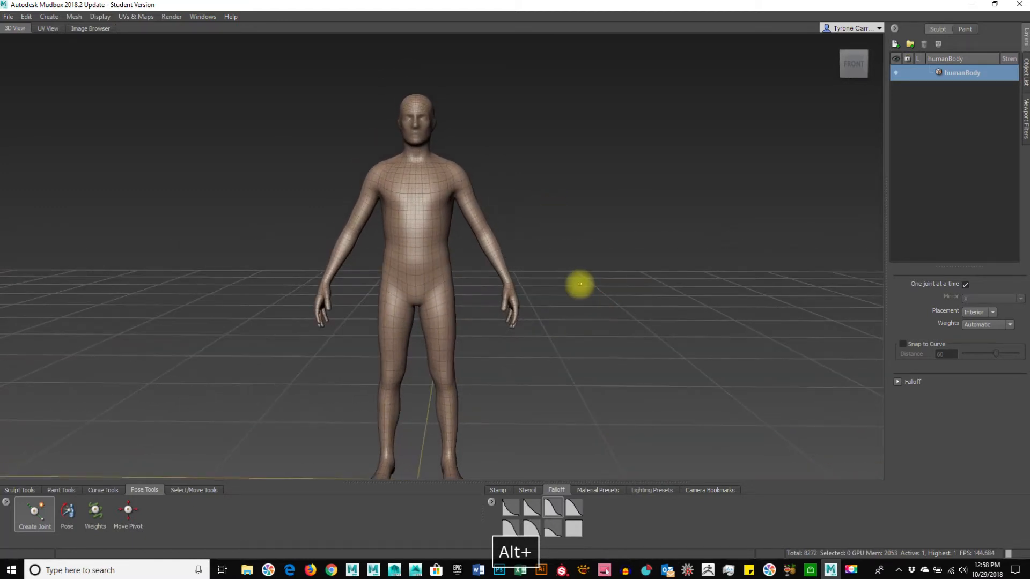
Show the Select/Move tools and look over the human body mesh.
left_click(194, 492)
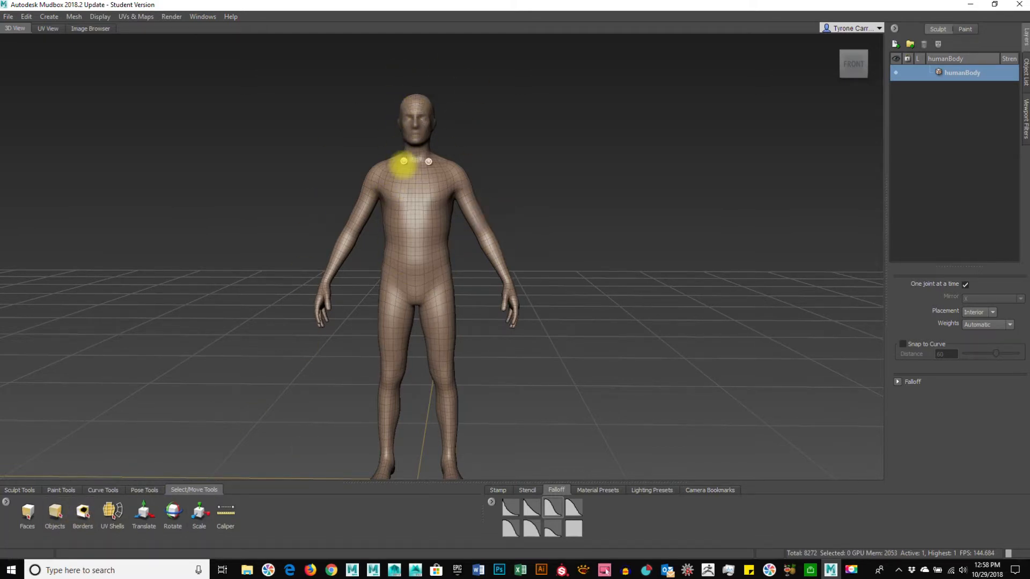
right_click_drag(387, 270, 598, 294, "alt")
middle_click_drag(505, 142, 522, 319, "alt")
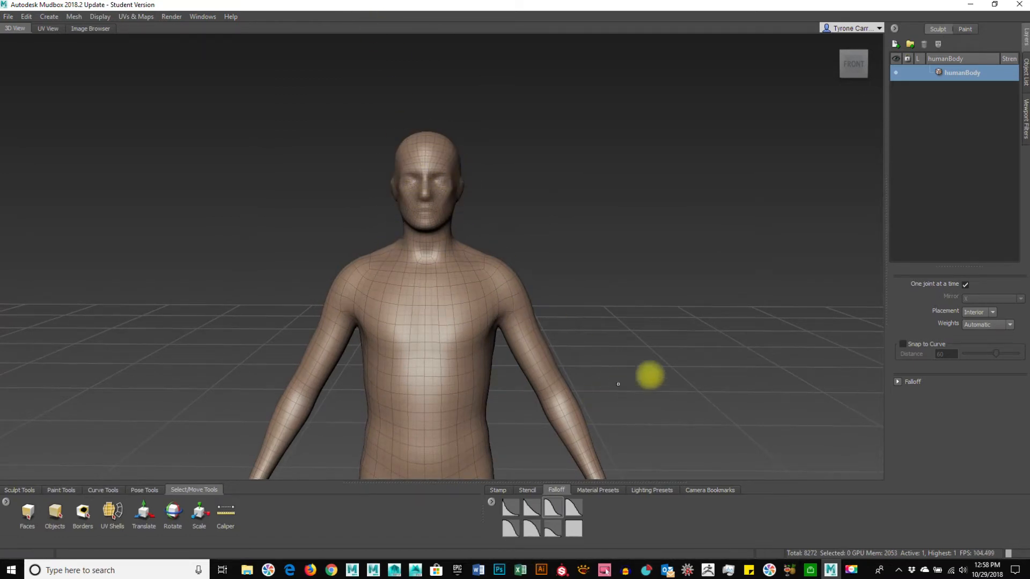
right_click_drag(618, 384, 552, 317, "alt")
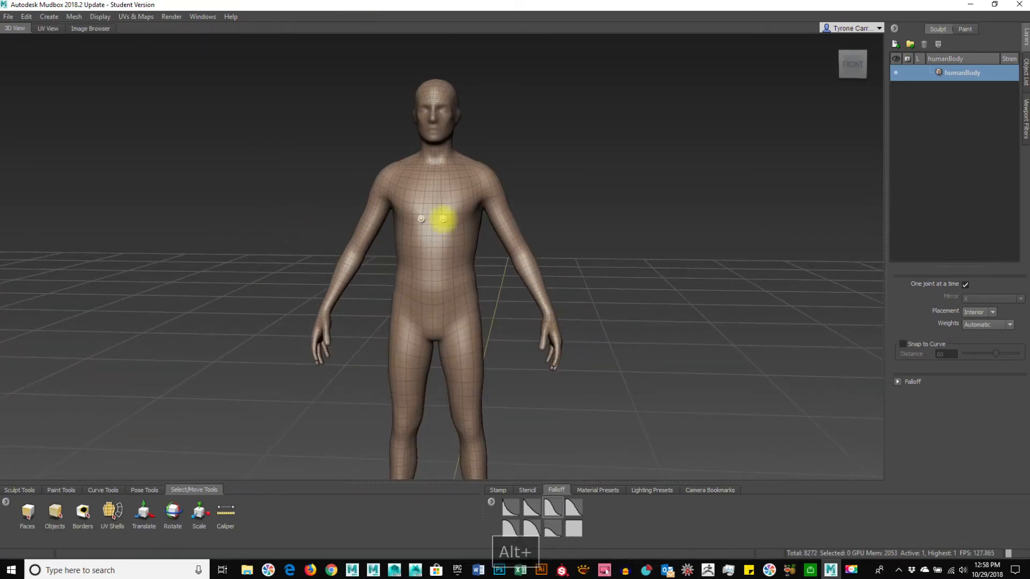
left_click_drag(628, 267, 535, 331, "alt")
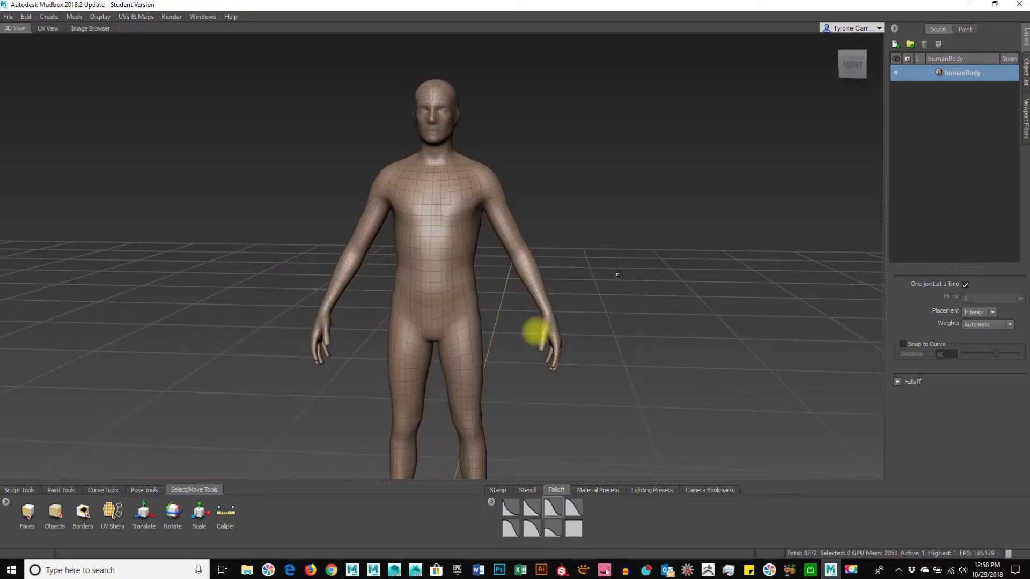
Return to the Sculpt tools and browse the available stamps, stencils, falloffs and material presets.
left_click(24, 490)
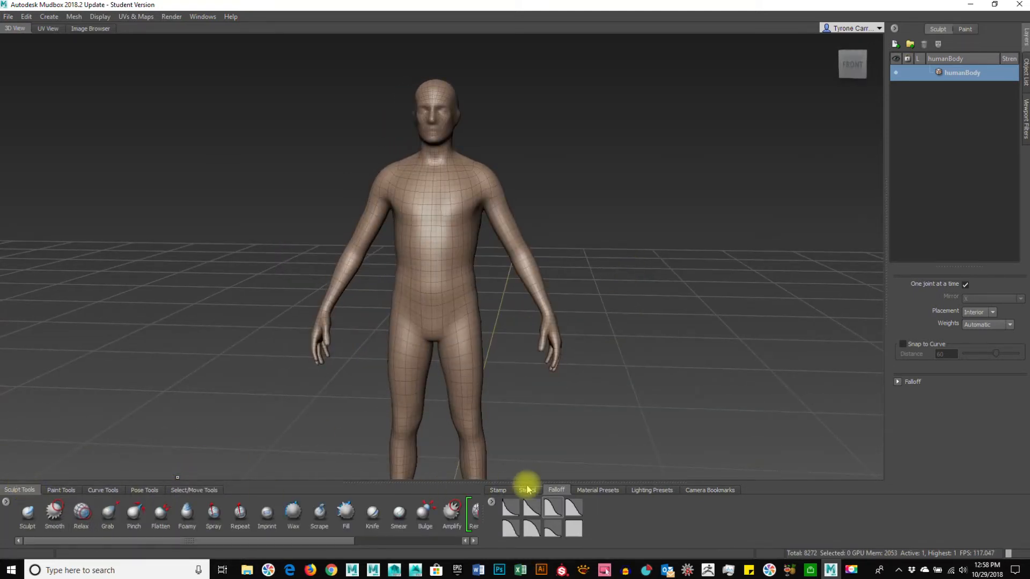
left_click(499, 491)
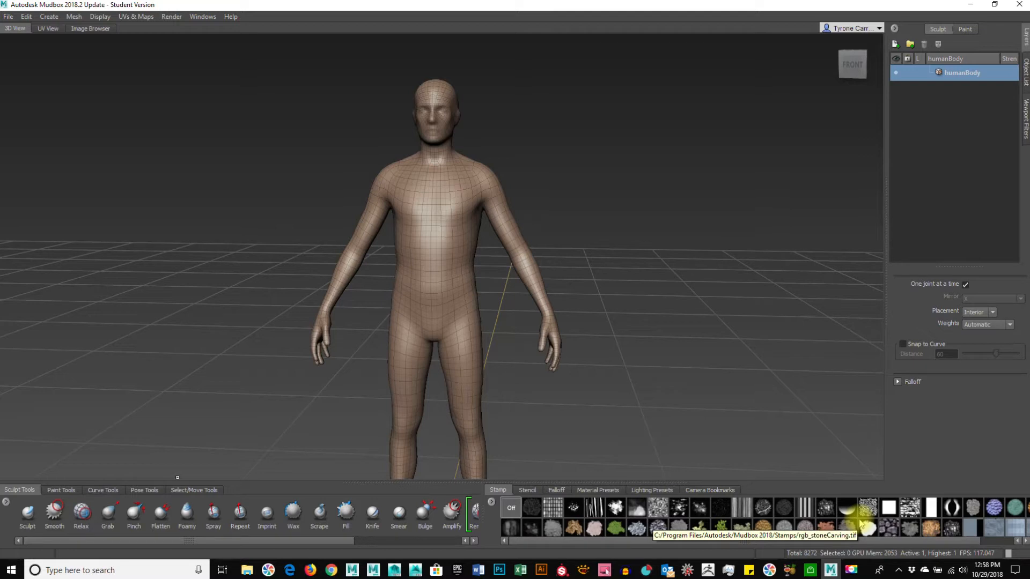
left_click(527, 491)
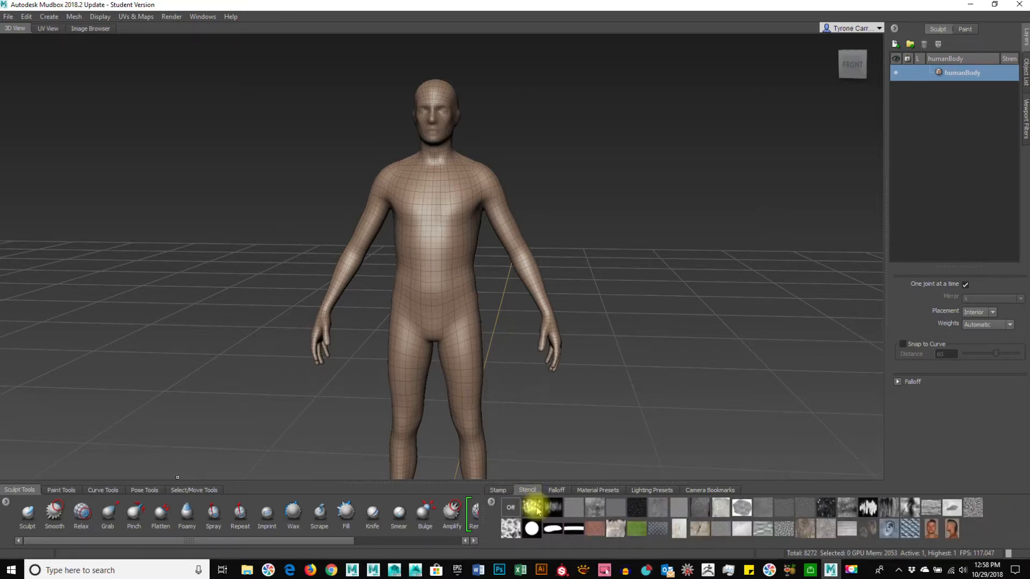
left_click(557, 491)
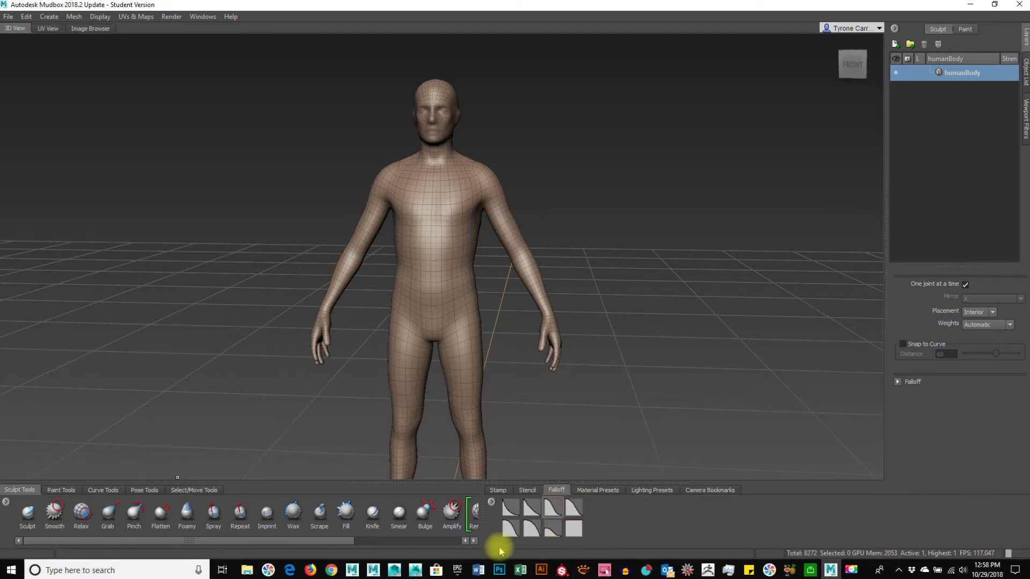
left_click(601, 491)
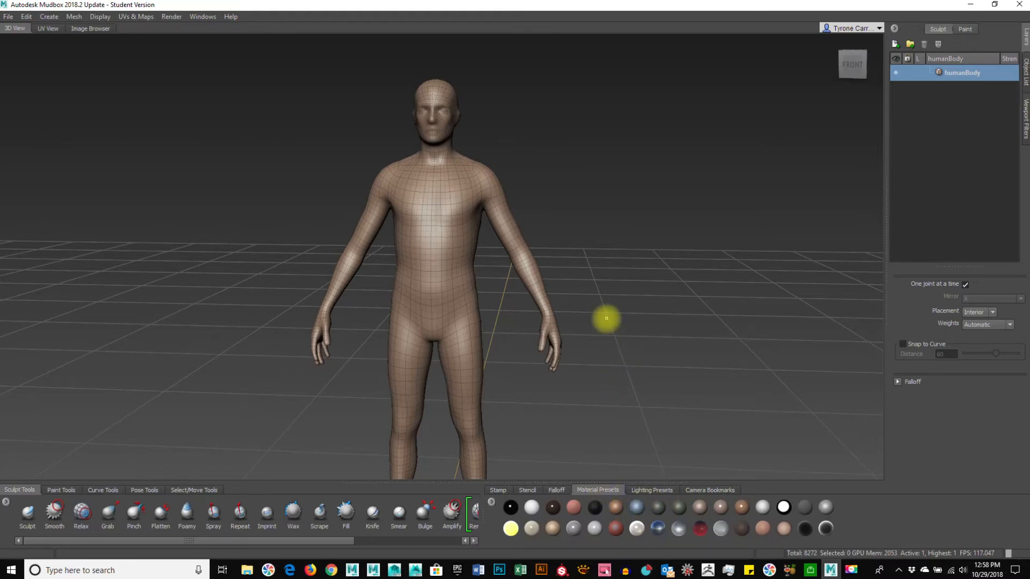
Hide the wireframe on the body mesh and view its head and chest from a three-quarter angle.
key("w")
right_click_drag(456, 285, 710, 262, "alt")
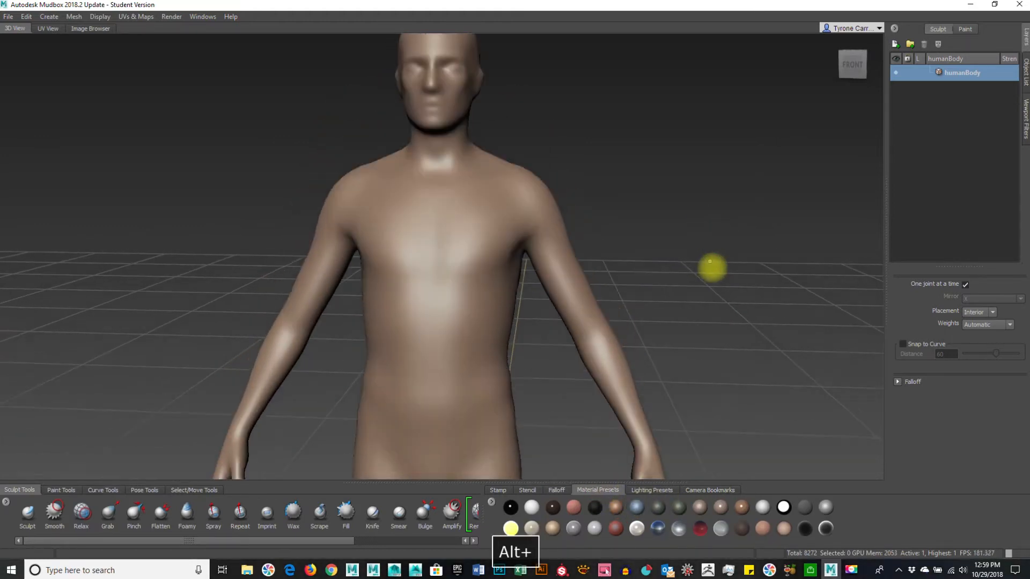
mouse_move(709, 261)
left_mouse_down("alt")
mouse_move(697, 320)
mouse_move(665, 366)
mouse_move(699, 343)
mouse_move(717, 347)
mouse_move(781, 288)
mouse_move(458, 164)
left_mouse_up("alt")
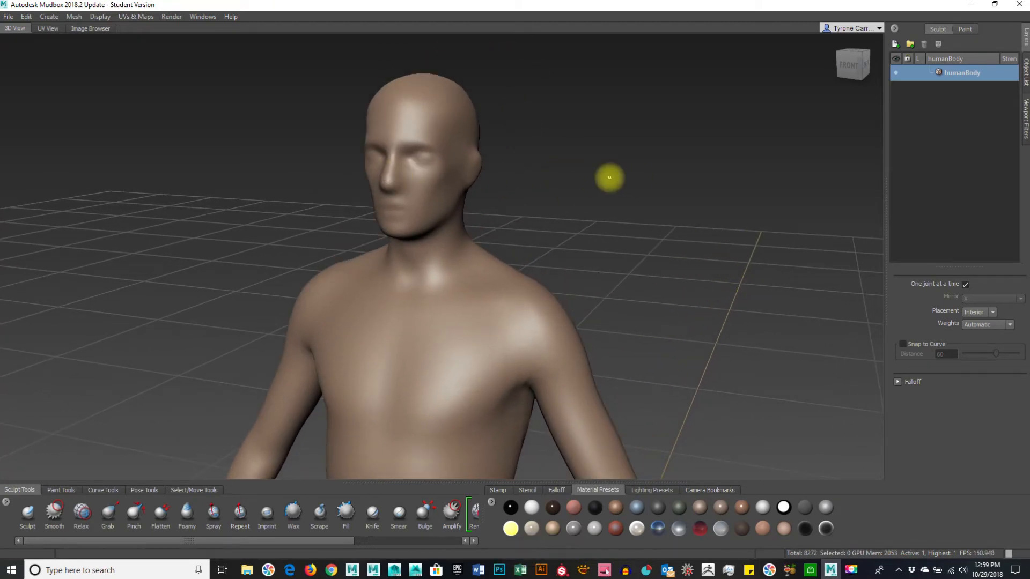
Try several material presets on the body, including glossy black, matte dark, reflective blue and red clay.
left_click(511, 510)
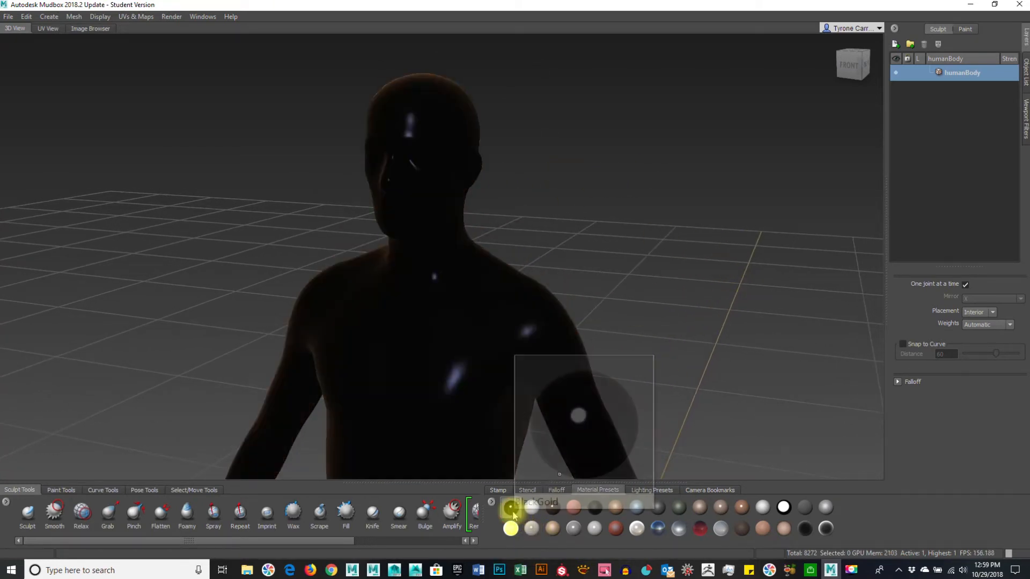
left_click(558, 509)
left_click(595, 508)
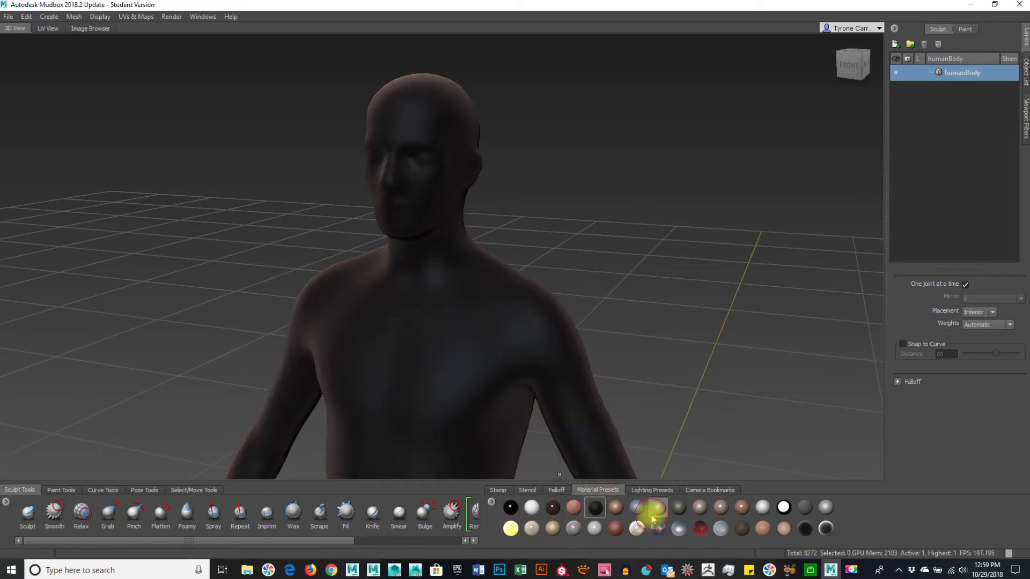
left_click(654, 511)
left_click(652, 529)
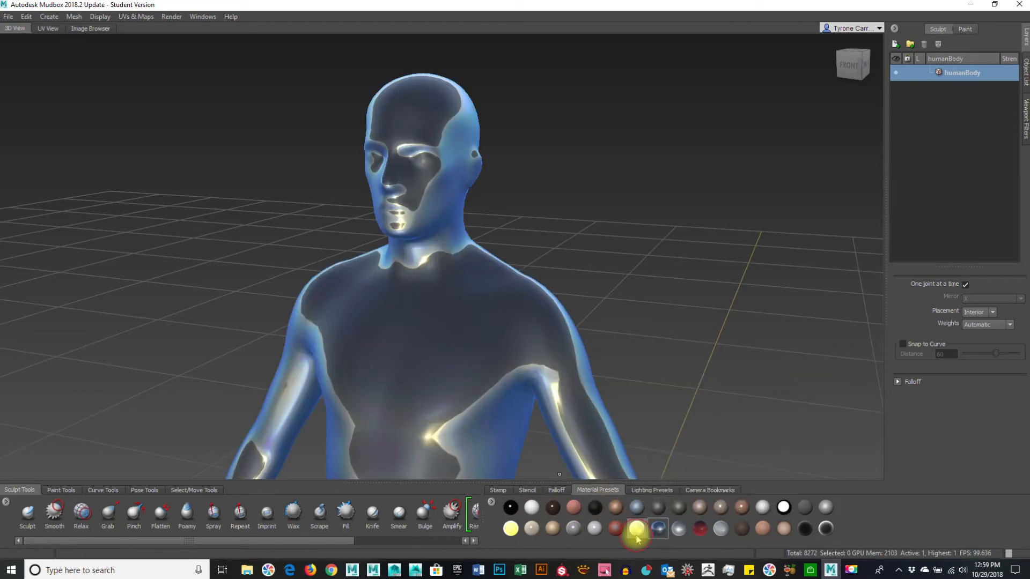
left_click(637, 532)
left_click(617, 530)
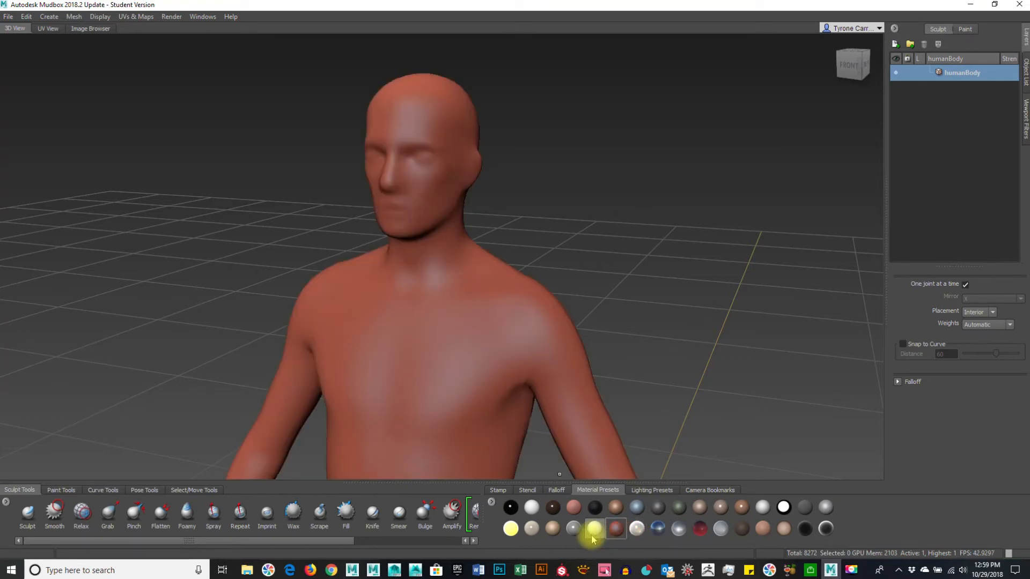
Compare the dark brown, red clay, SiliconeLight and pale skin-toned material presets on the body.
left_click(749, 524)
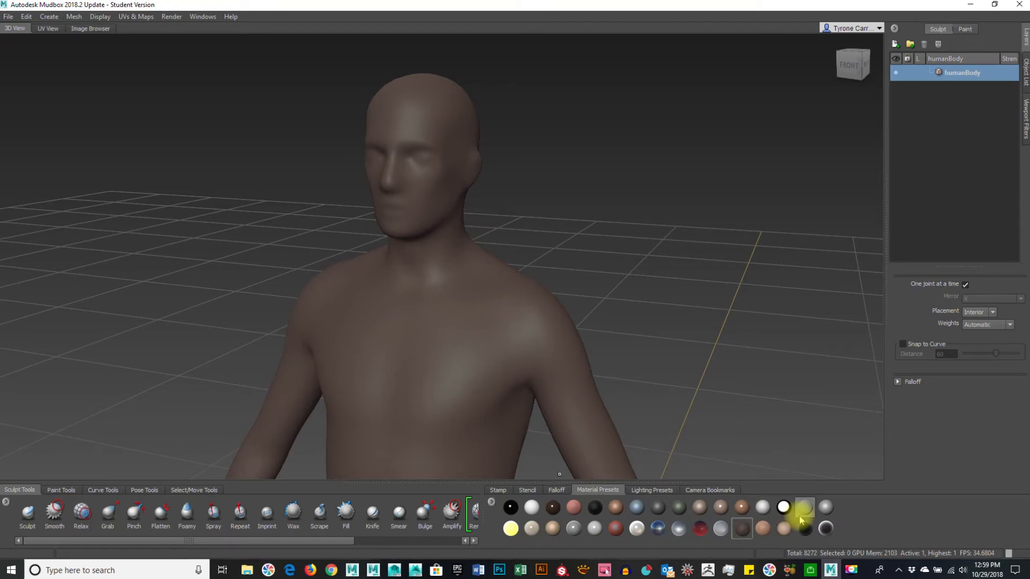
left_click(764, 528)
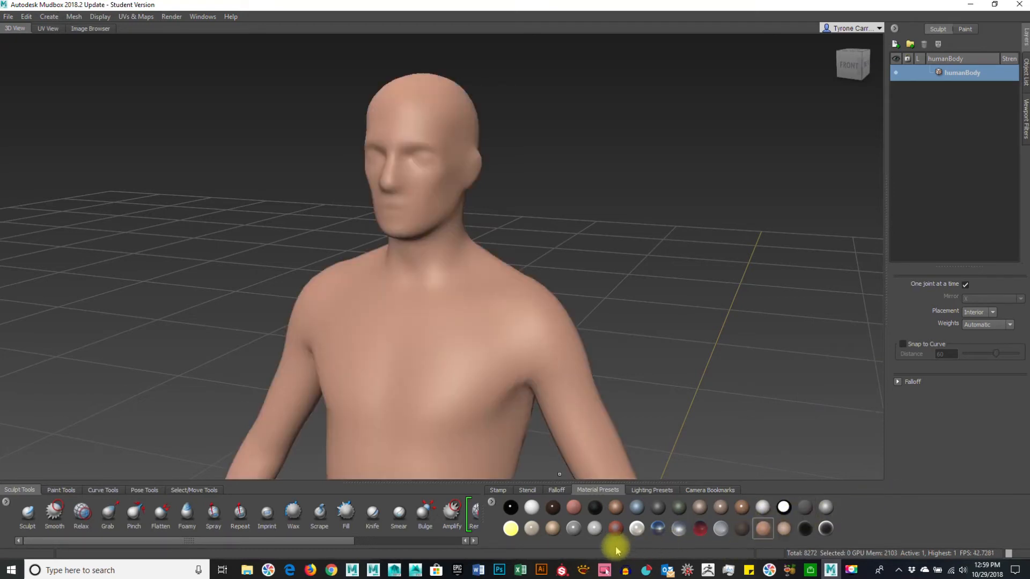
left_click(616, 528)
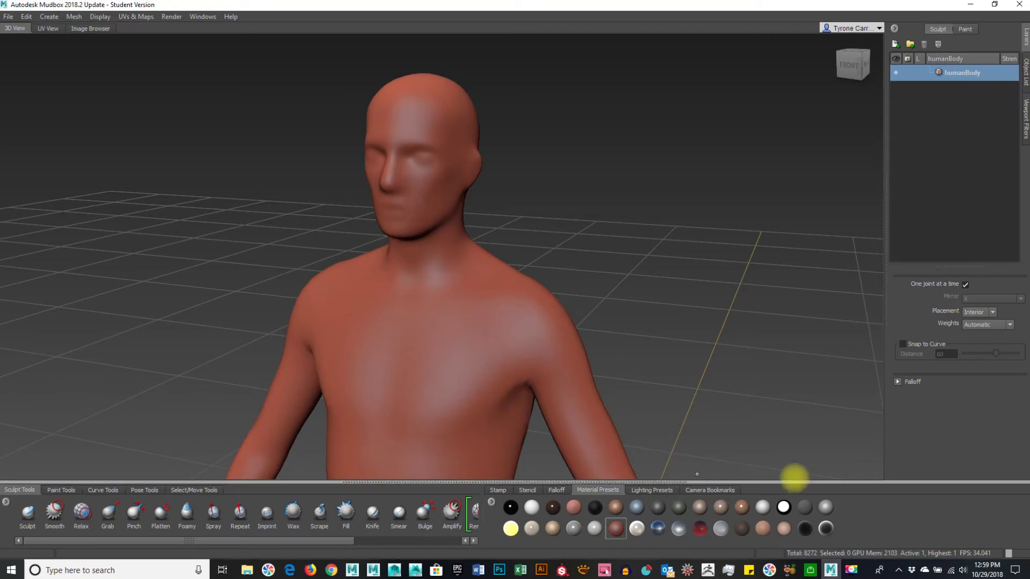
left_click(769, 529)
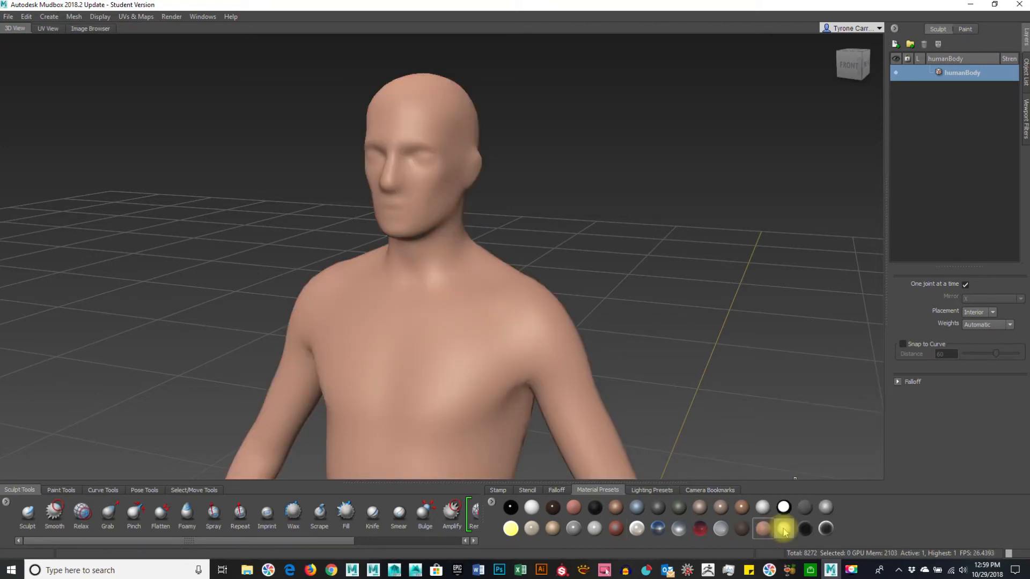
mouse_move(770, 532)
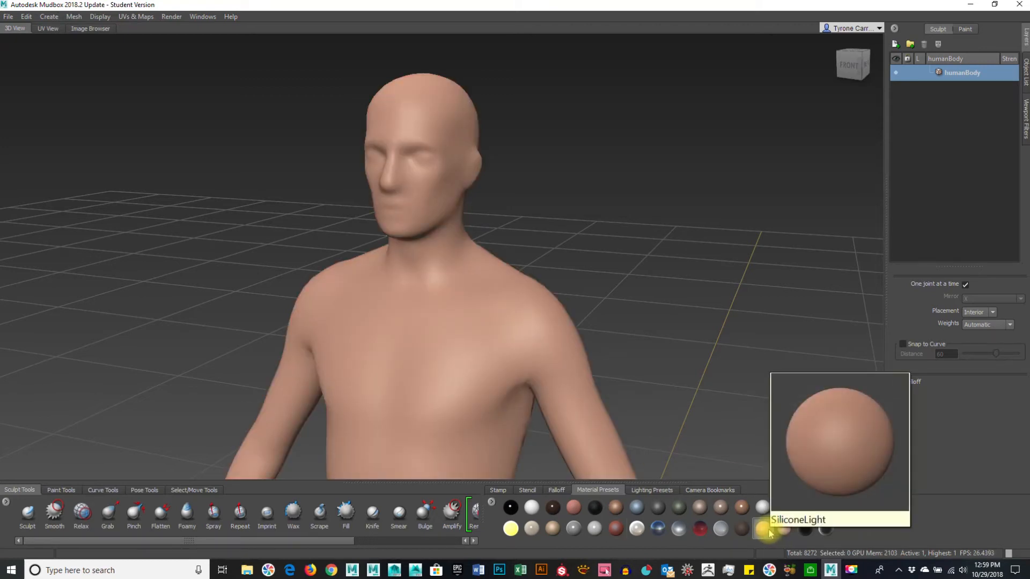
left_click(787, 531)
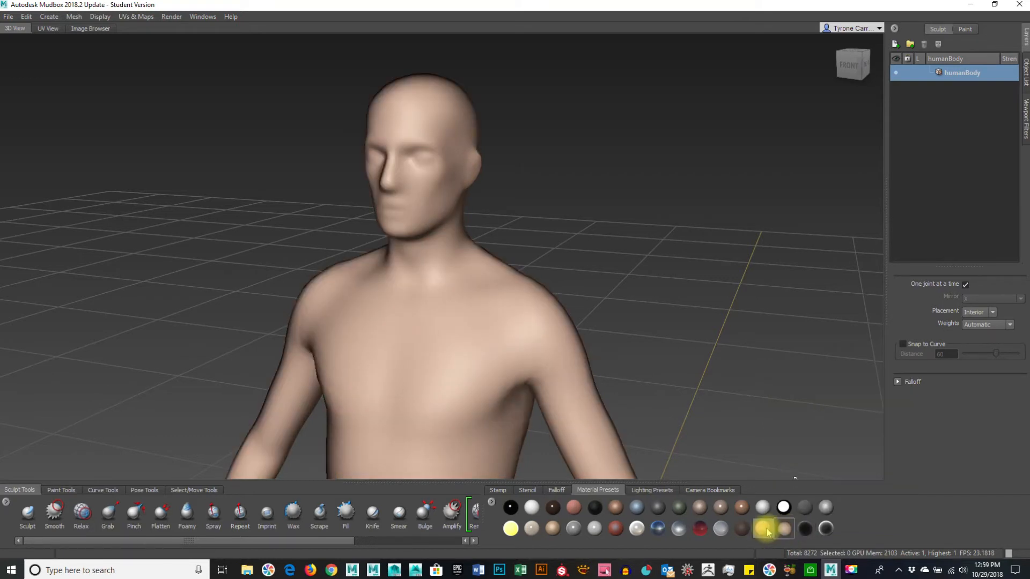
left_click(768, 532)
Try the grey and white material presets, the black-and-white Graphic preset and the dark brown one on the body.
left_click(826, 507)
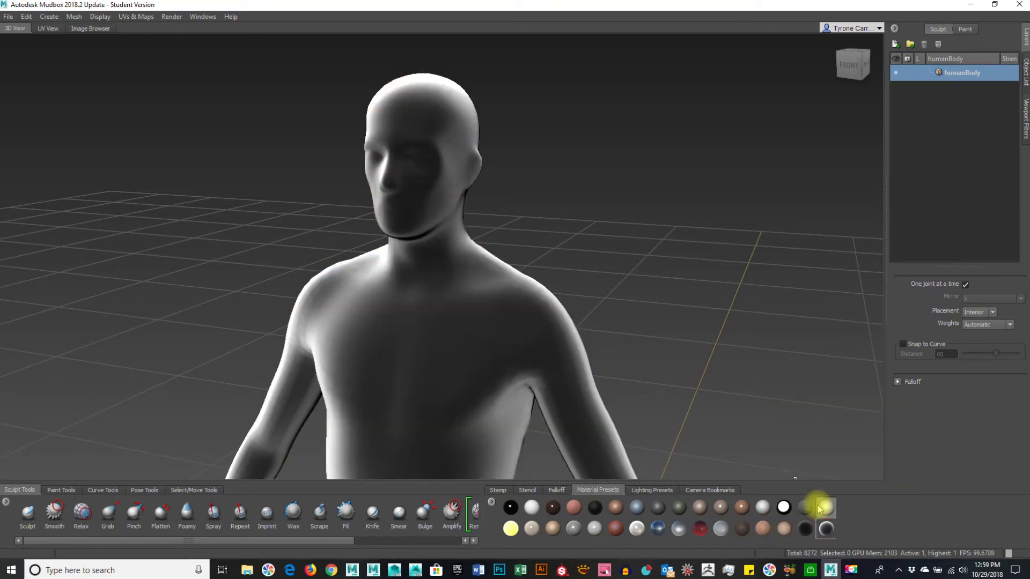
left_click(799, 506)
left_click(784, 507)
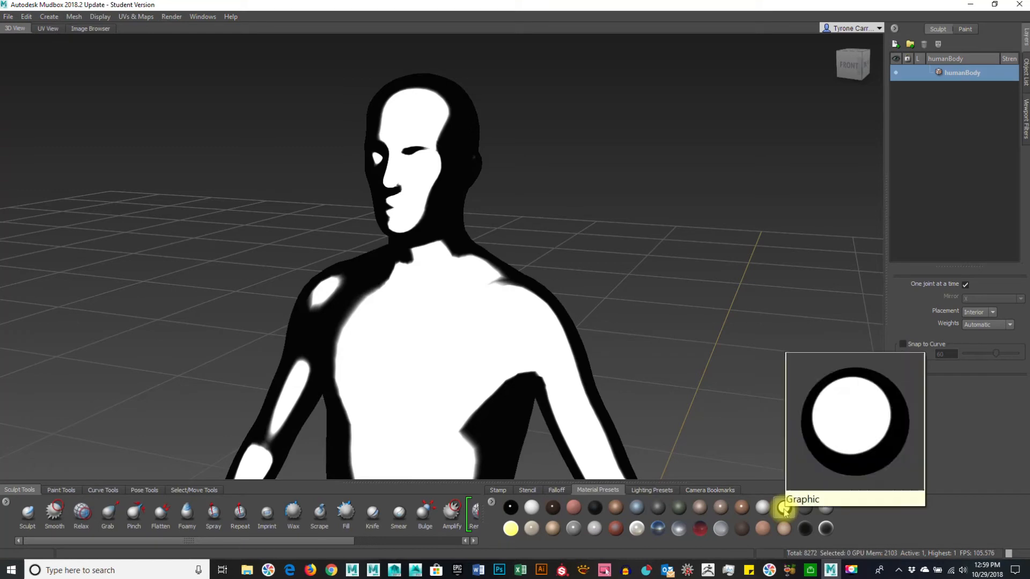
left_click(763, 508)
left_click(742, 528)
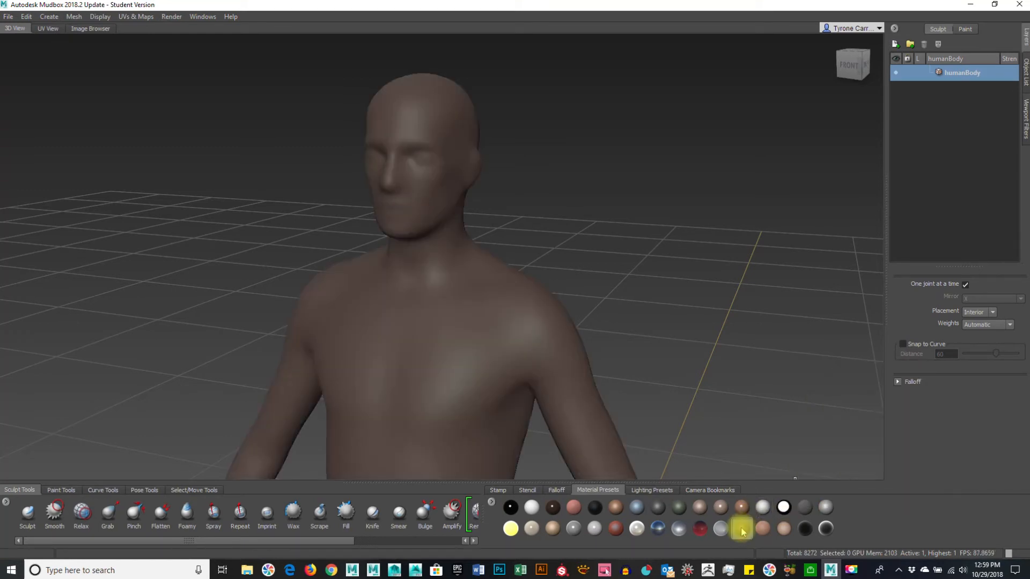
Try SiliconeLight and the neighbouring satin and glossy skin-toned material presets on the body.
left_click(761, 528)
left_click(720, 508)
left_click(742, 507)
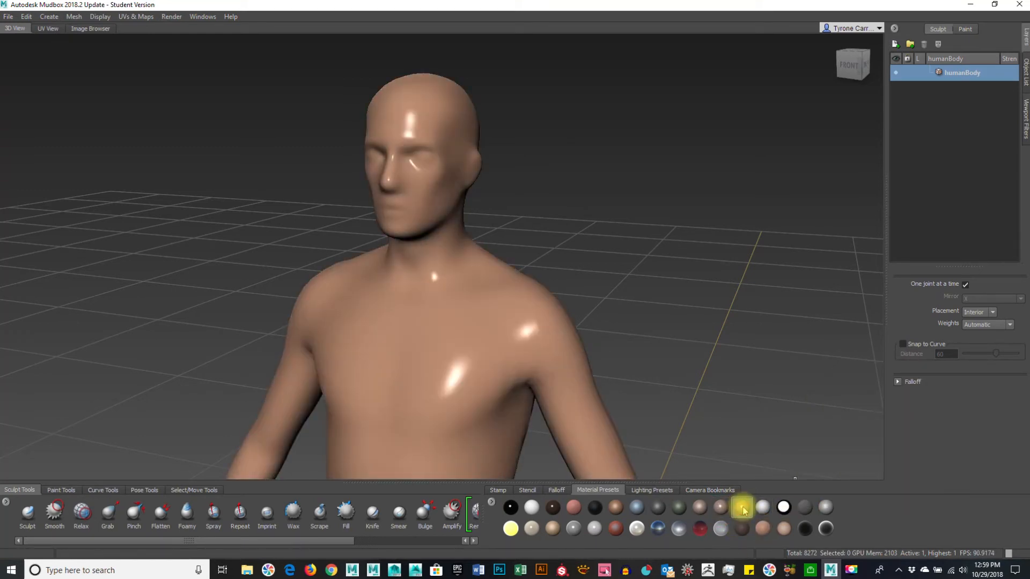
left_click(695, 510)
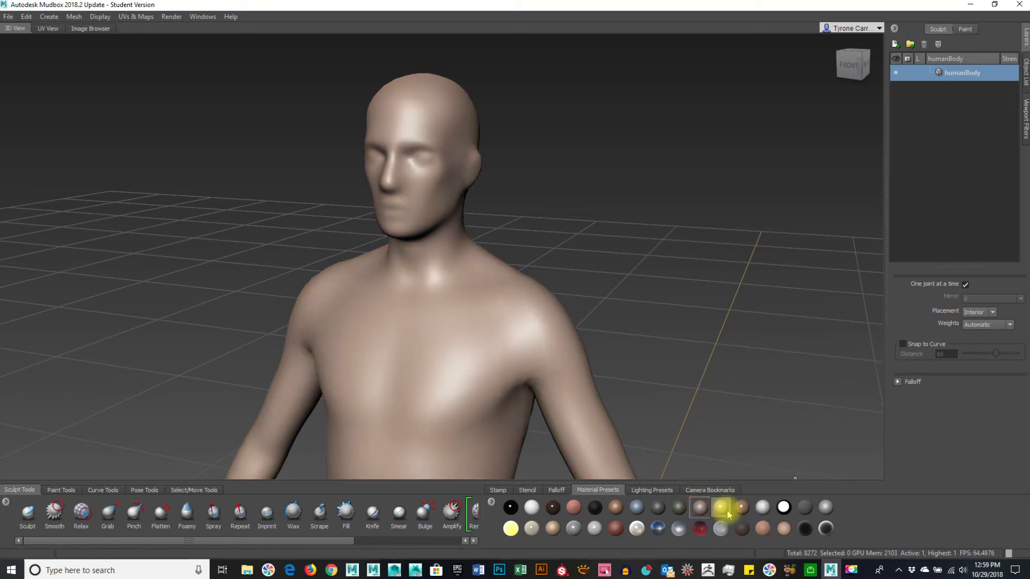
left_click(721, 508)
left_click(742, 509)
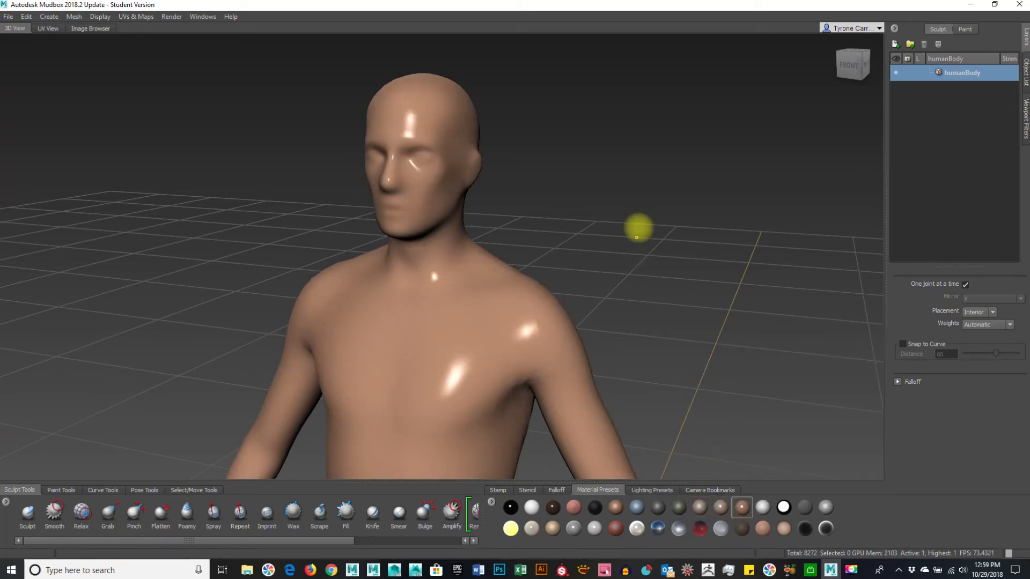
left_click_drag(637, 228, 699, 390, "alt")
Compare the Default and SiliconeLight materials on the body and apply the paler skin-toned preset next to SiliconeLight.
left_click(616, 507)
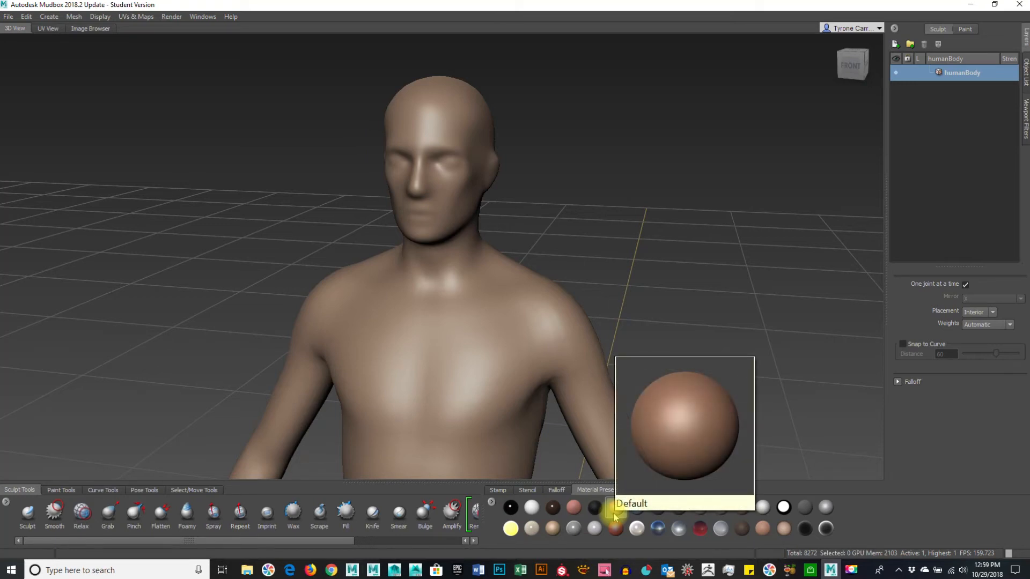
left_click(762, 529)
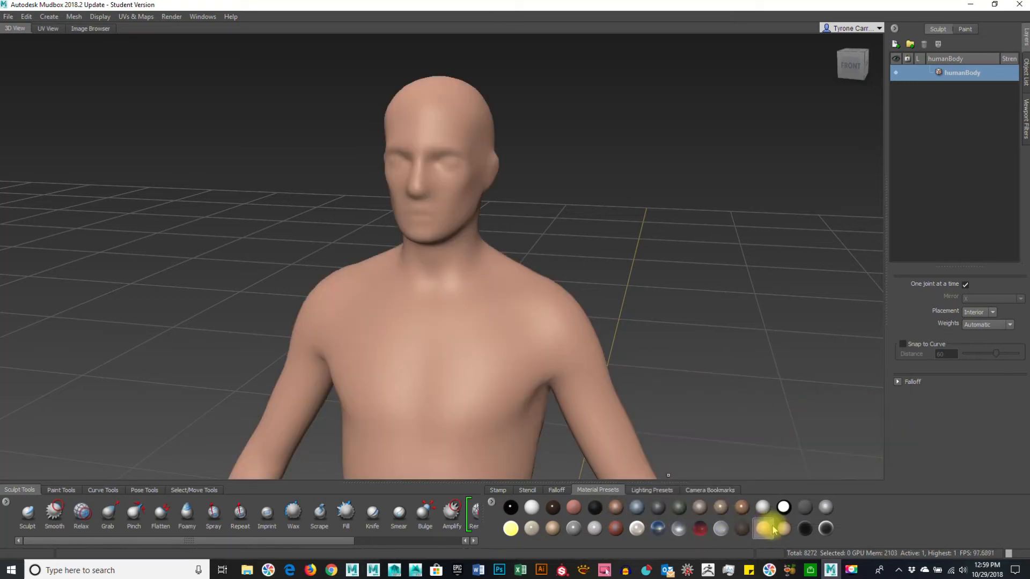
left_click(784, 528)
left_click_drag(732, 413, 755, 558, "alt")
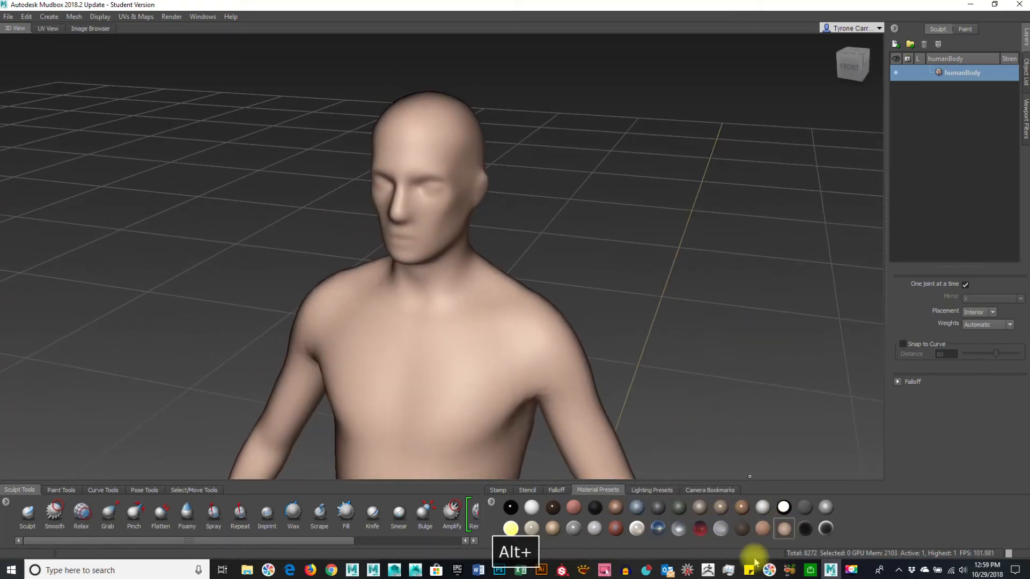
Apply the darker tan, matte skin-toned material preset to the body.
left_click(768, 528)
mouse_move(647, 338)
left_mouse_down("alt")
mouse_move(669, 337)
mouse_move(659, 335)
left_mouse_up("alt")
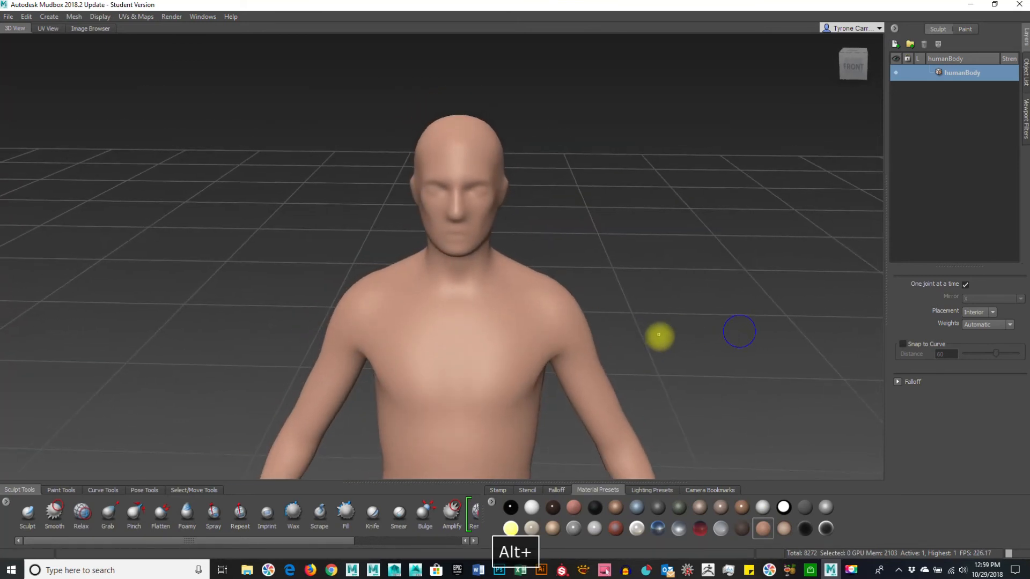
Try the first, third and fourth lighting presets and the purple Evening lighting on the body.
left_click(651, 490)
middle_click_drag(714, 397, 721, 351, "alt")
left_click(510, 507)
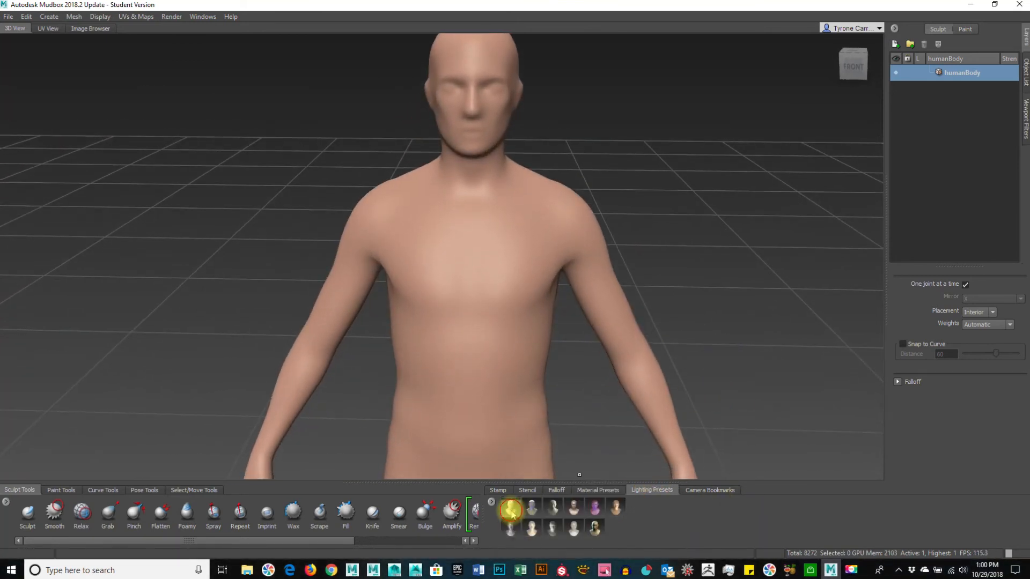
mouse_move(671, 408)
left_mouse_down("alt")
mouse_move(770, 363)
mouse_move(629, 419)
mouse_move(660, 391)
left_mouse_up("alt")
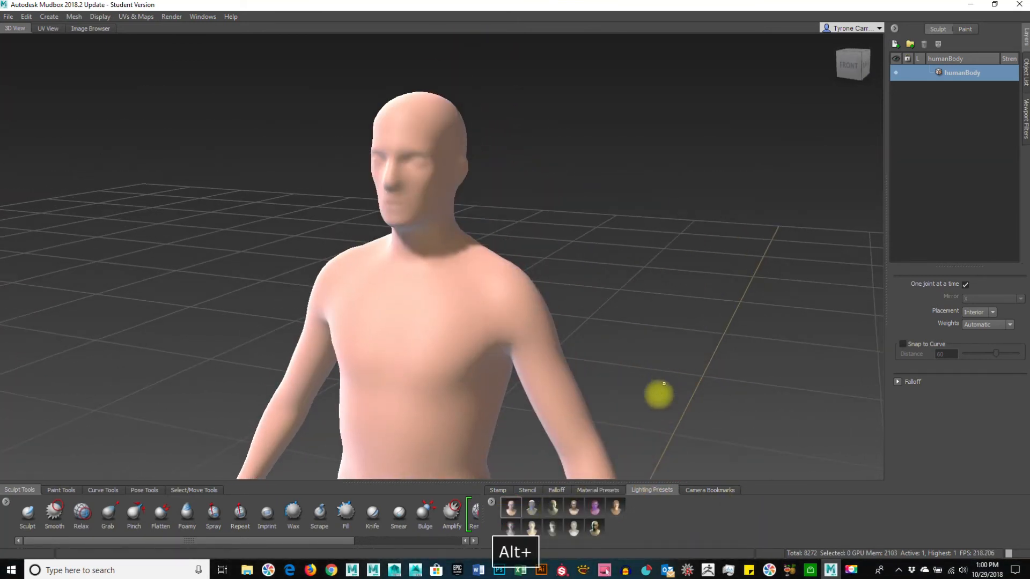
left_click(557, 507)
left_click(574, 507)
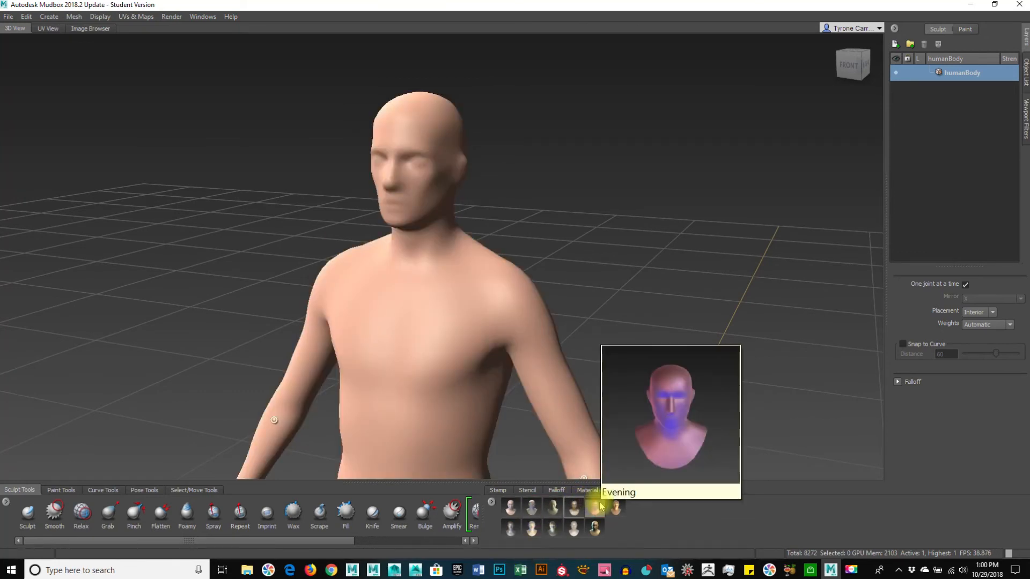
left_click(599, 507)
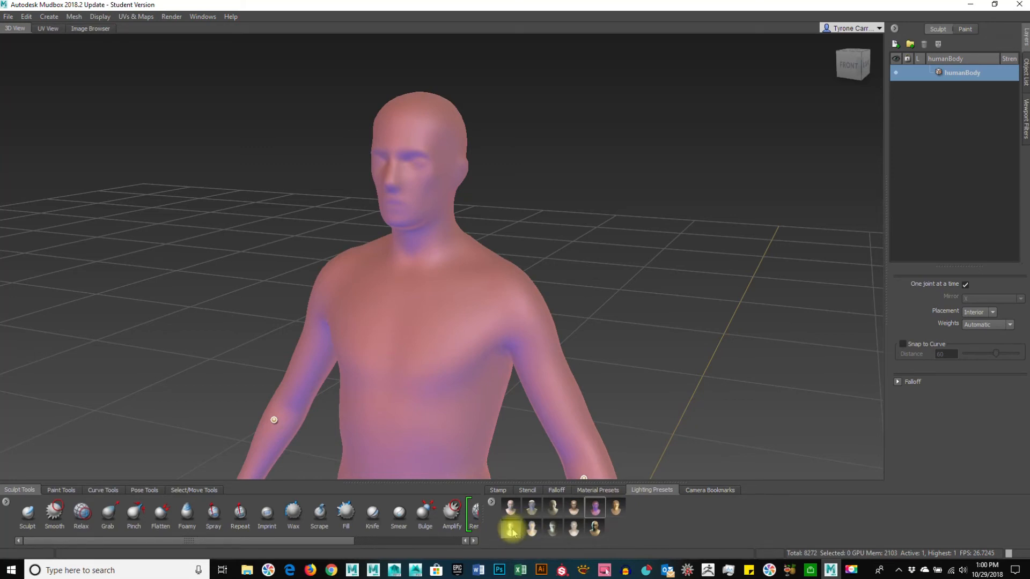
Compare the second row of lighting presets on the body and apply the fourth first-row preset with warm light and dark shadows.
left_click(532, 529)
left_click(558, 528)
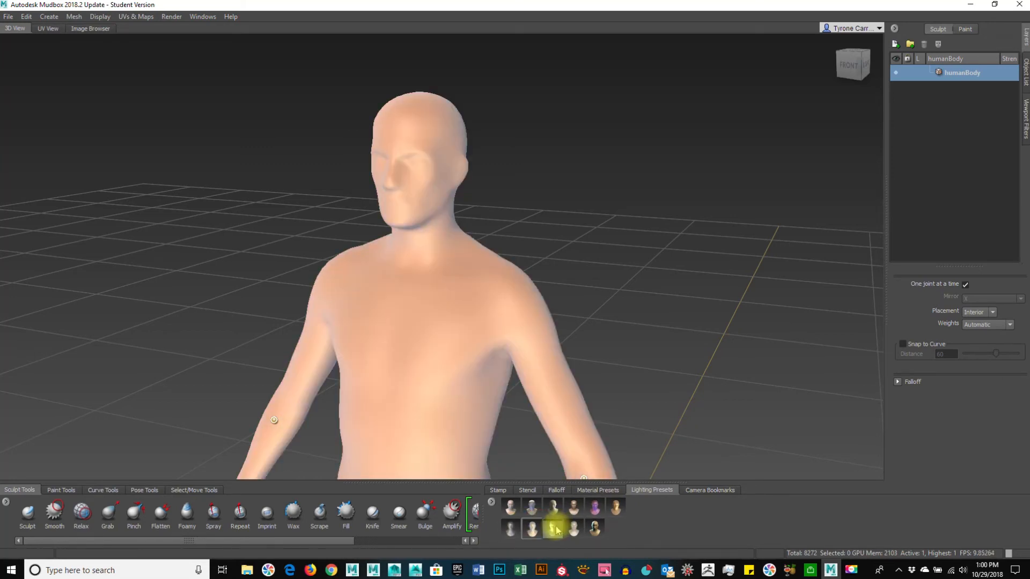
left_click(574, 529)
left_click(595, 530)
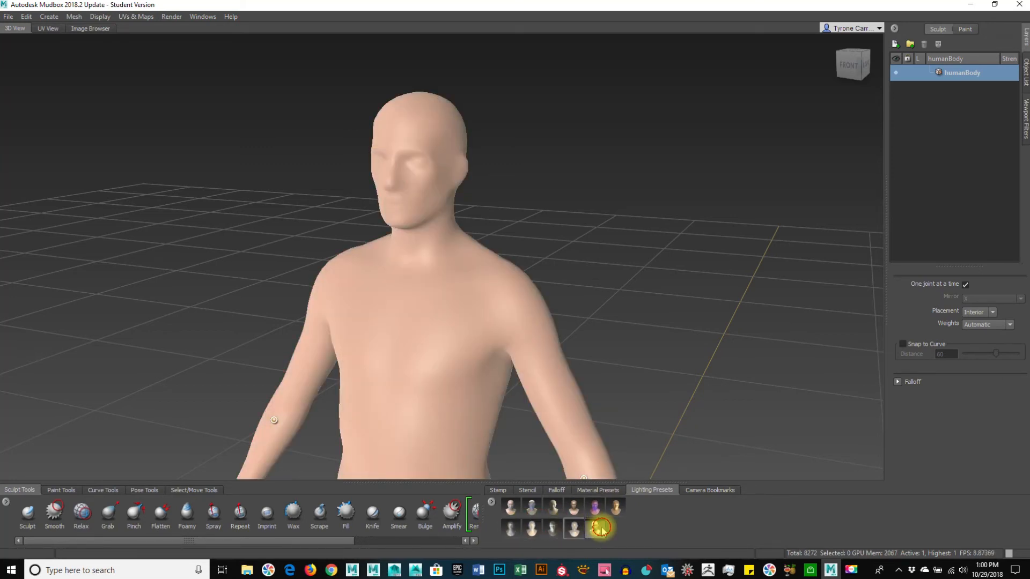
left_click(549, 510)
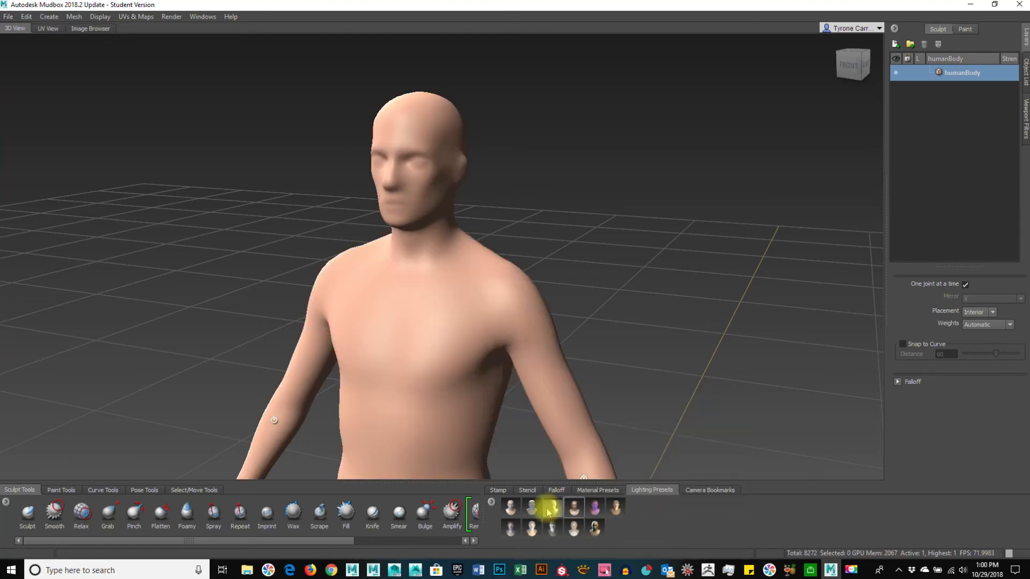
Turn the view to the front of the body and display the camera bookmarks.
left_click_drag(593, 345, 653, 328, "alt")
left_click(713, 490)
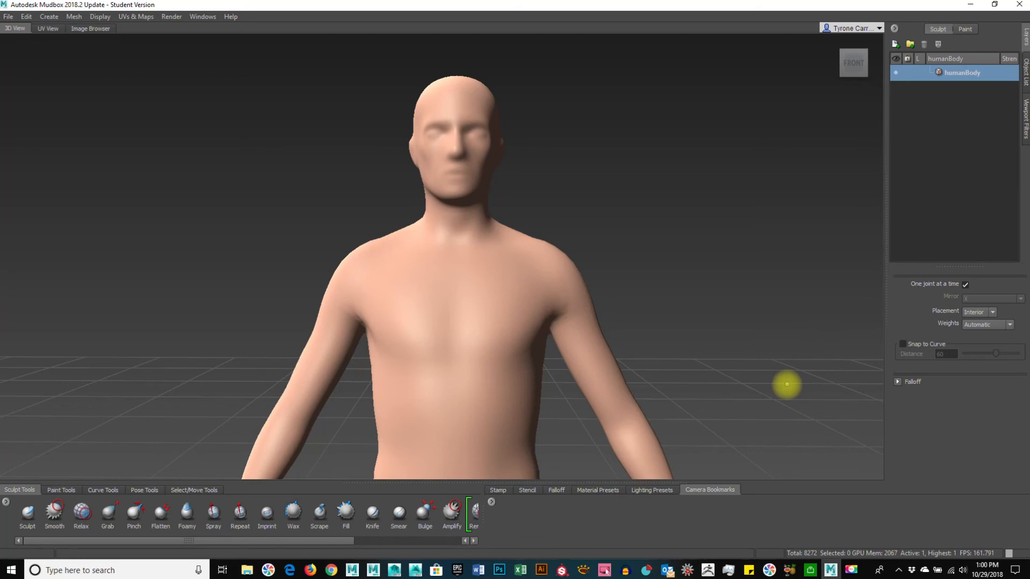
left_click(47, 18)
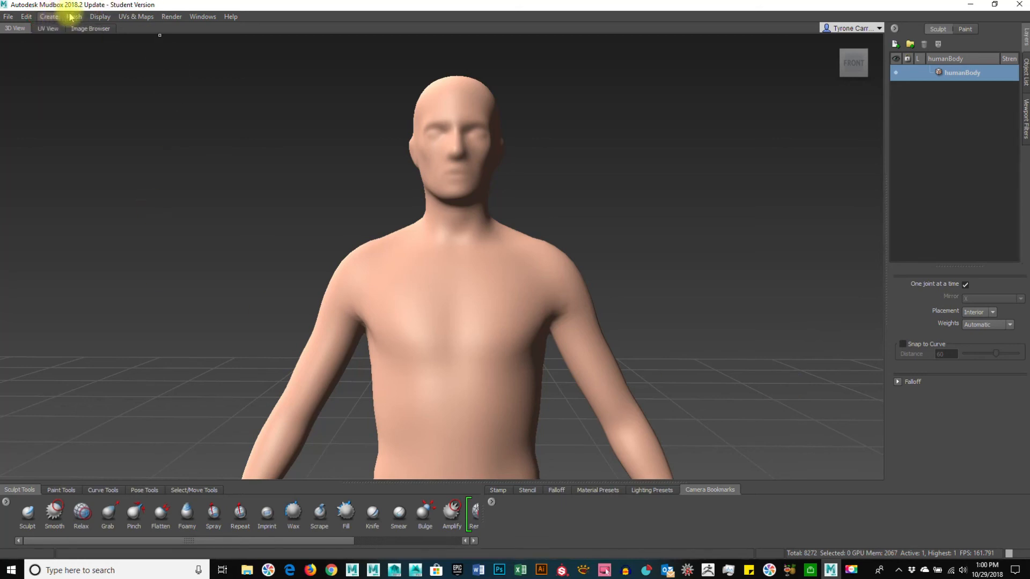
left_click(122, 17)
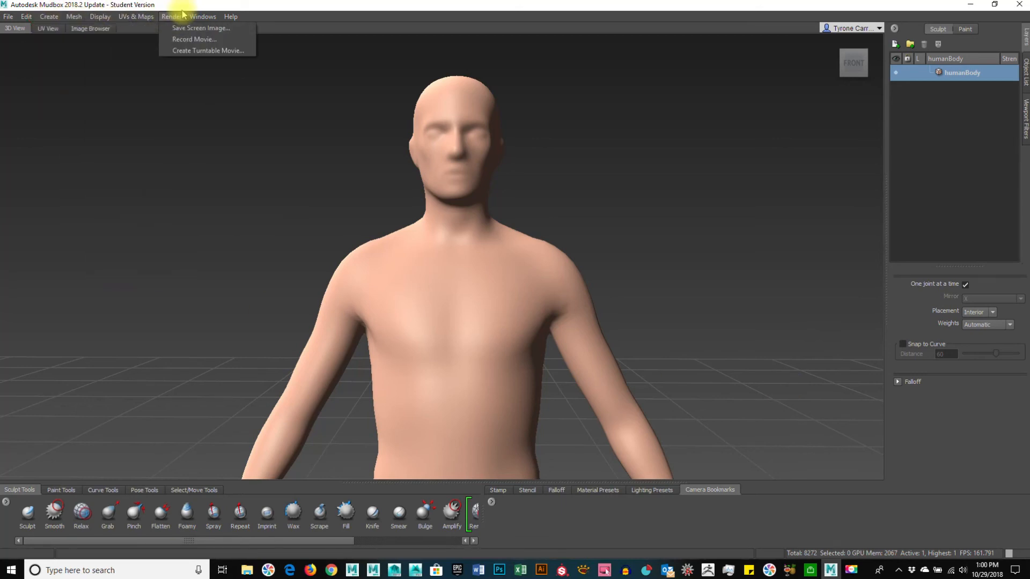
left_click(75, 19)
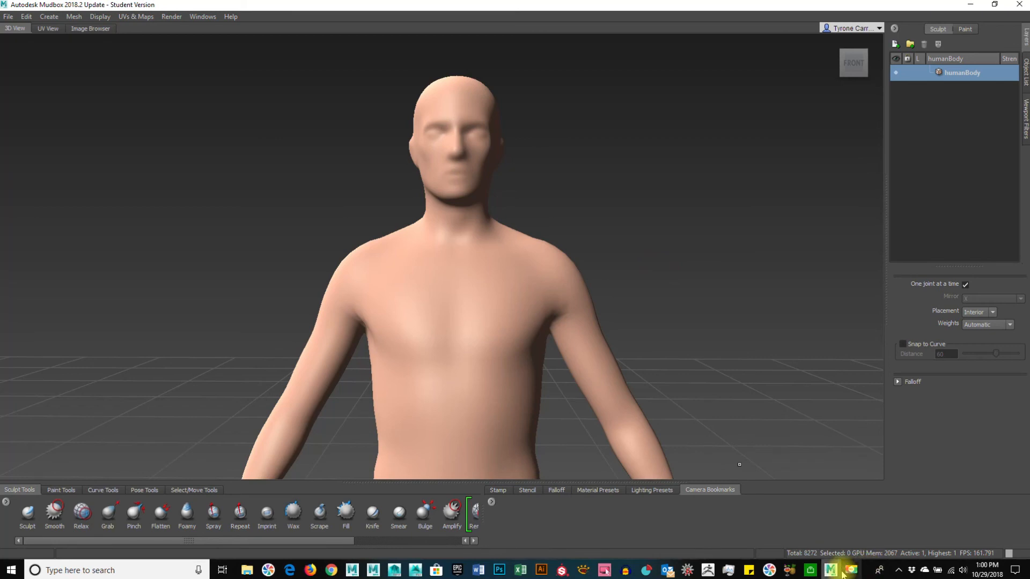
mouse_move(852, 574)
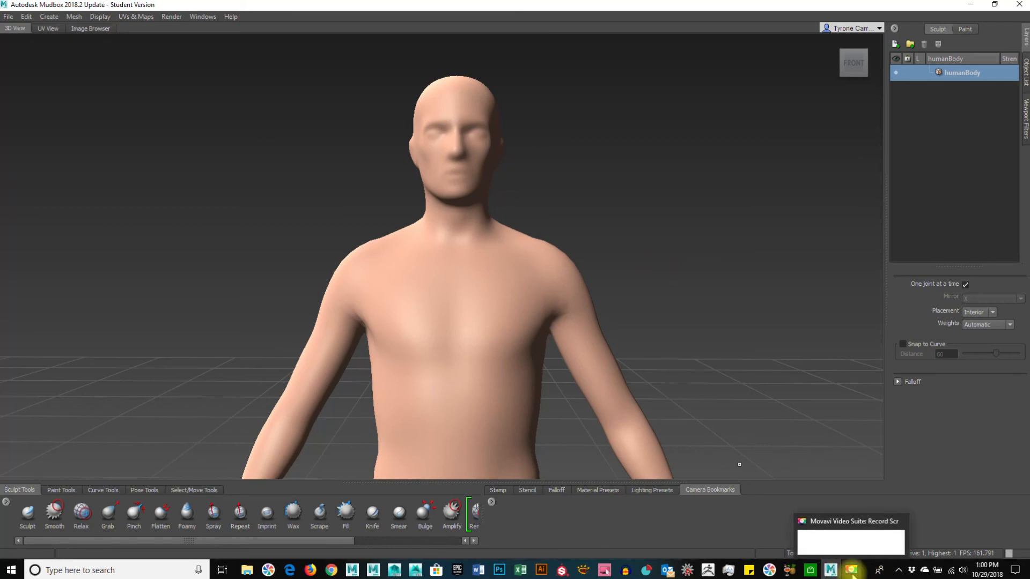
left_click(853, 573)
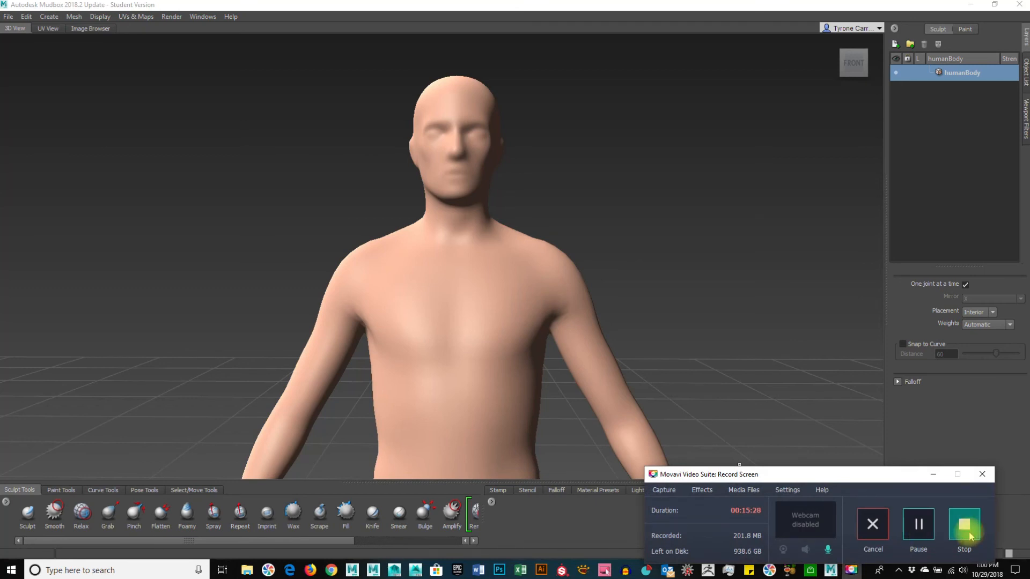